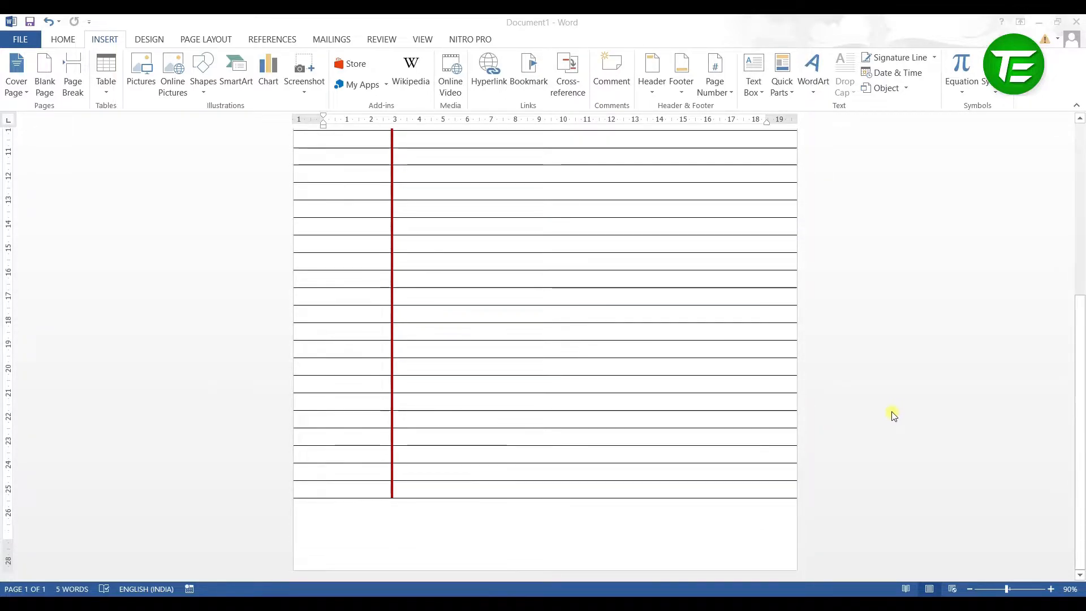
scroll(893, 415, up, 7)
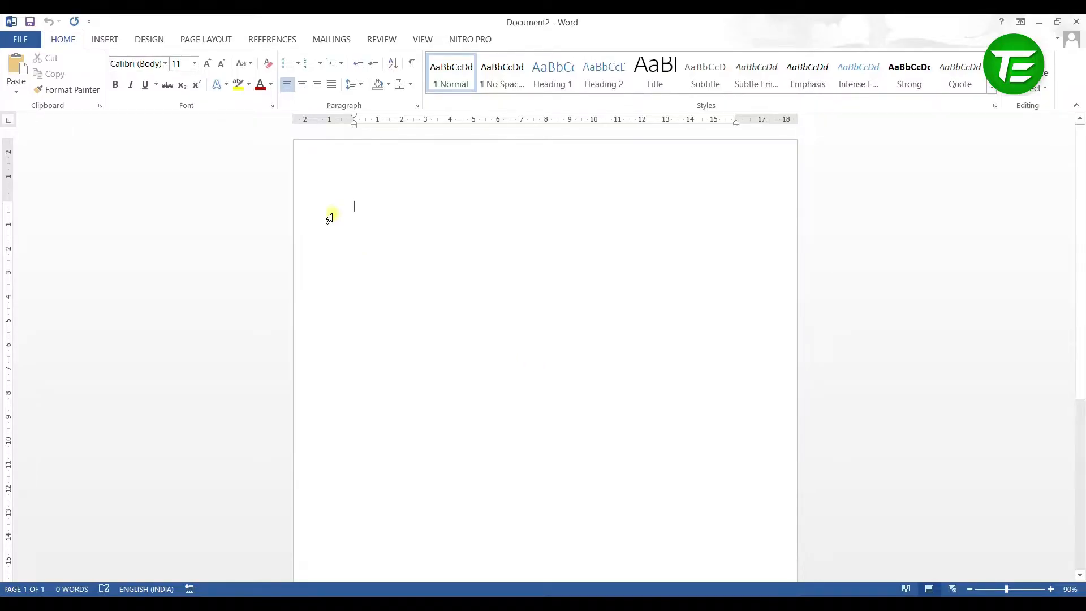
scroll(612, 305, down, 8)
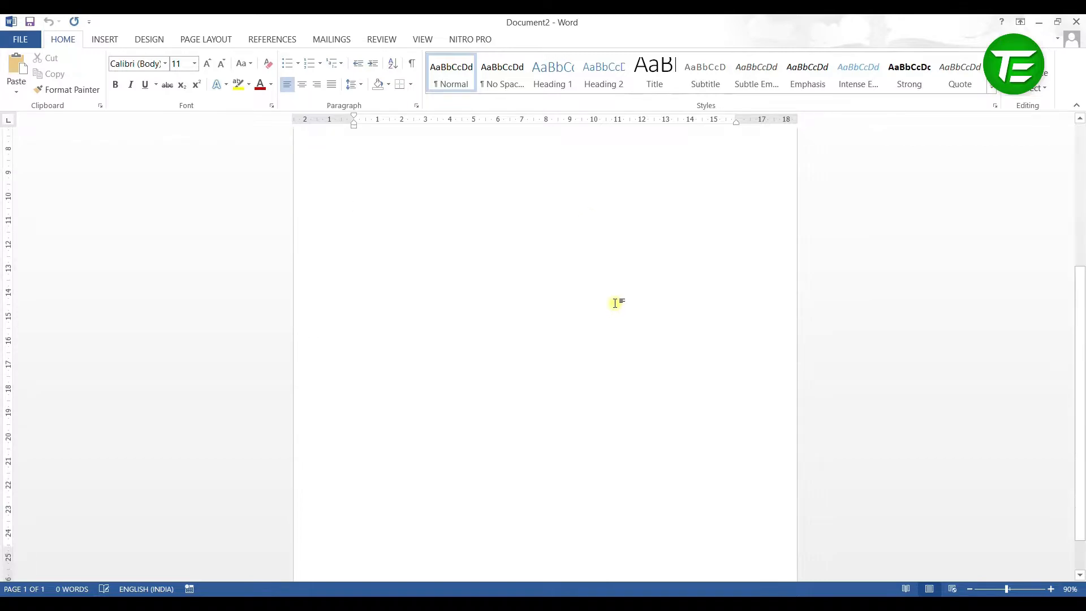
scroll(615, 304, up, 8)
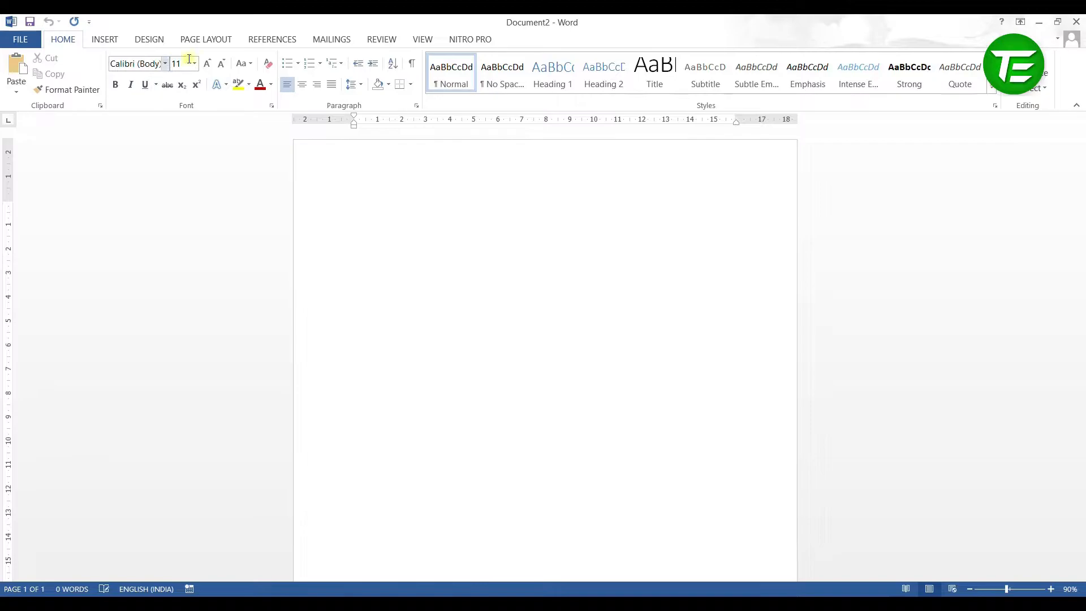
Set the page margins to Narrow (1.27 cm on all sides) and the paper size to A4
click(218, 48)
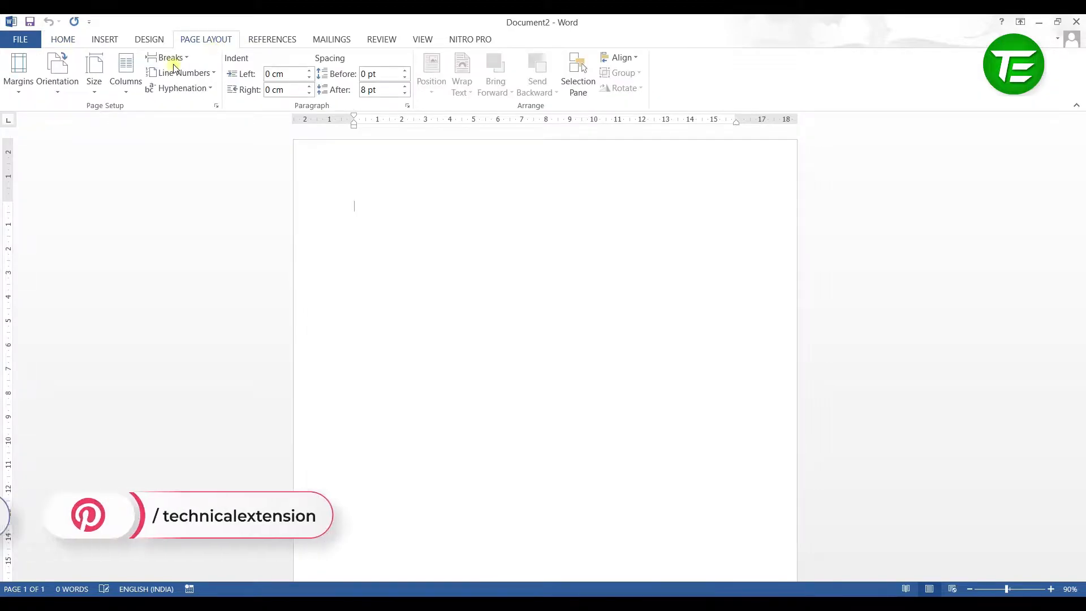
click(26, 94)
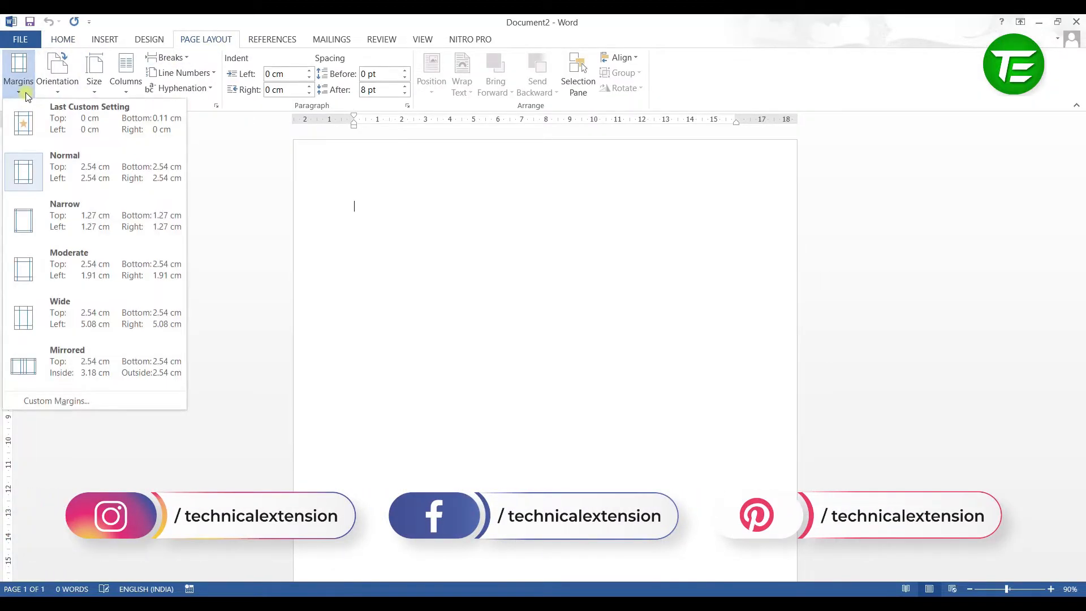
click(63, 219)
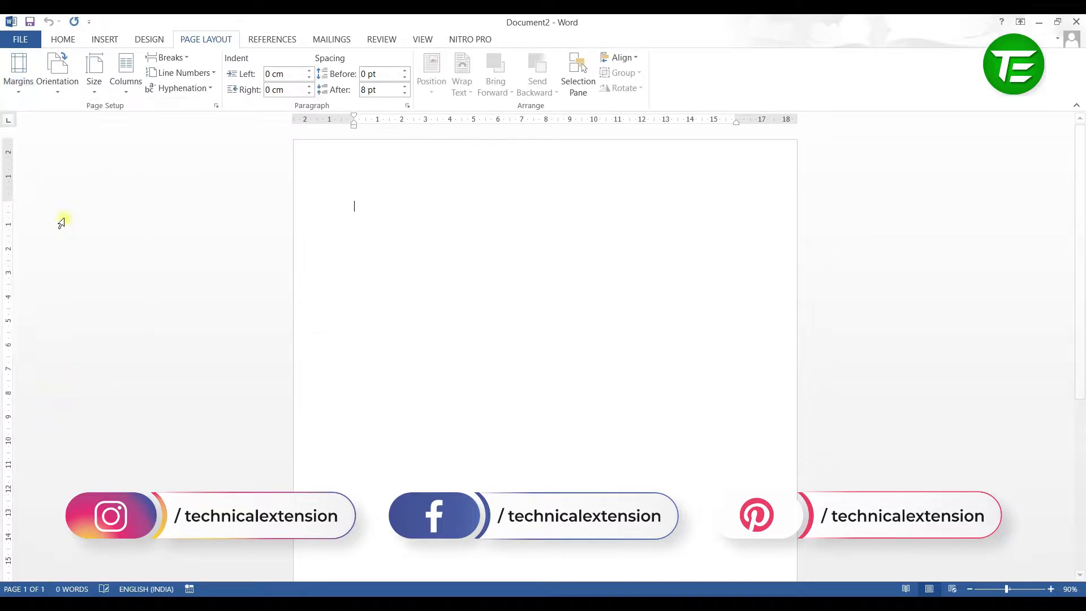
click(96, 93)
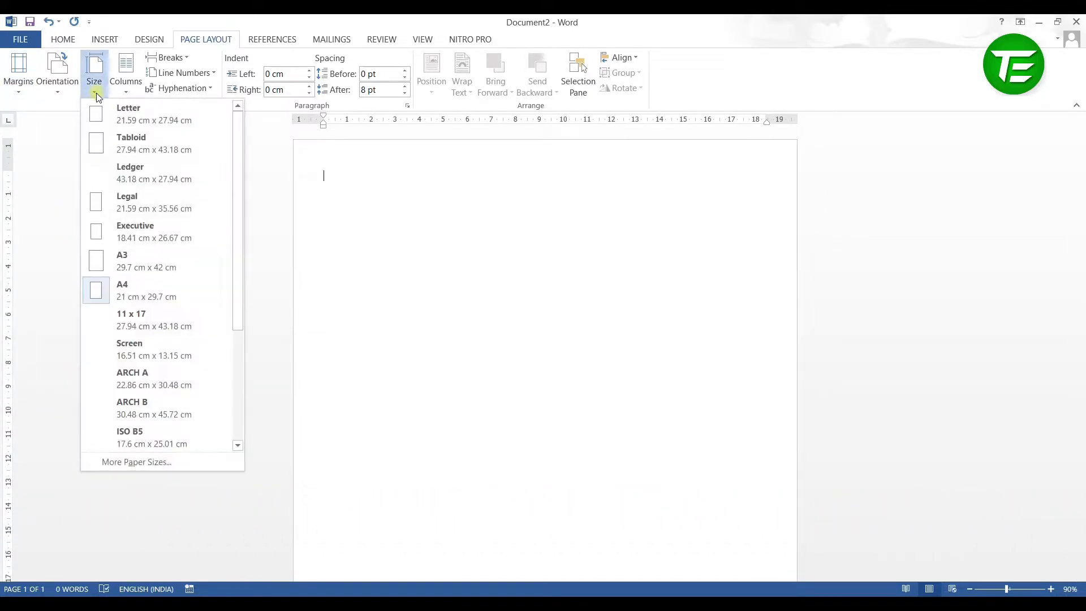
click(144, 286)
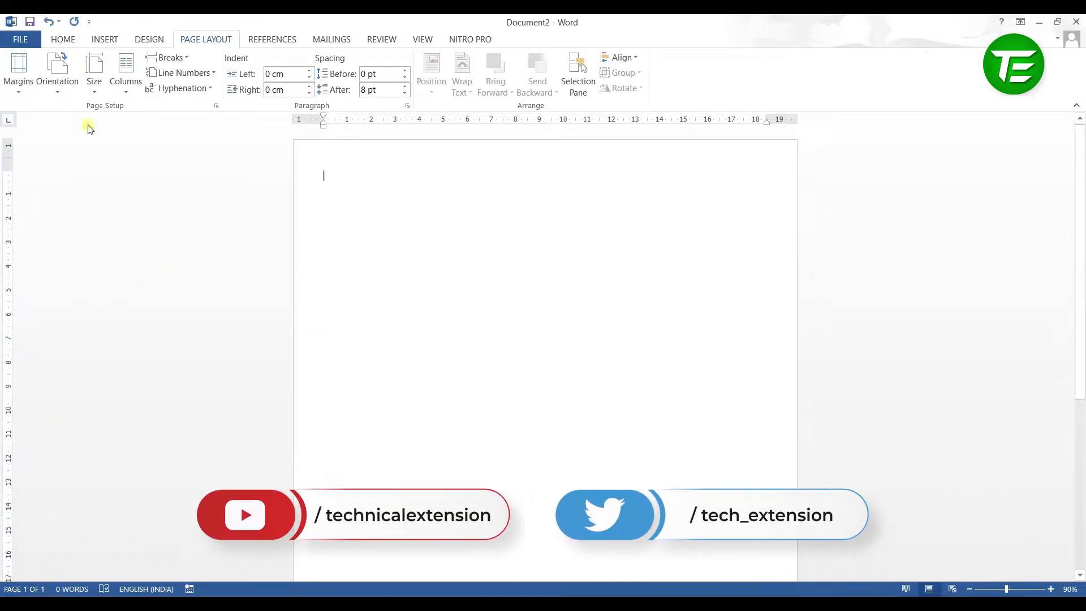
click(98, 86)
click(25, 86)
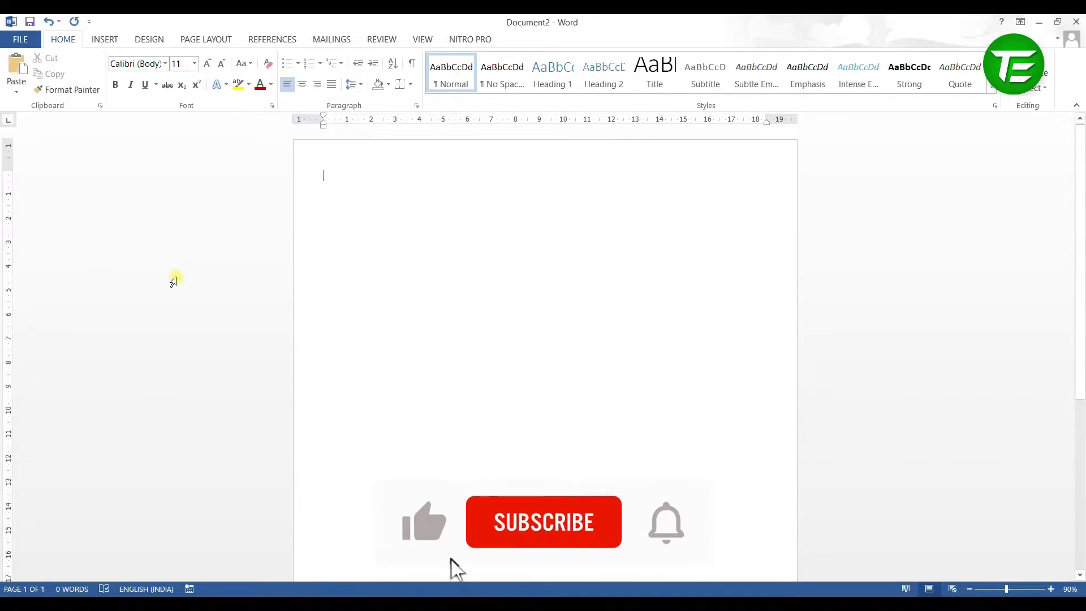
Insert a table with 2 columns and 8 rows into the blank page
click(95, 39)
click(107, 91)
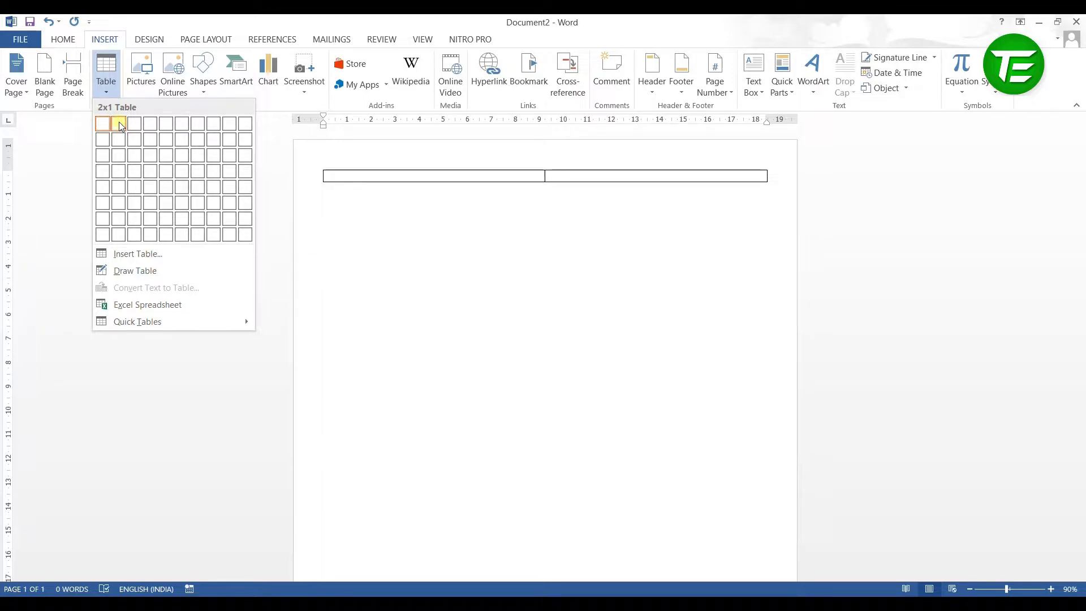
click(117, 234)
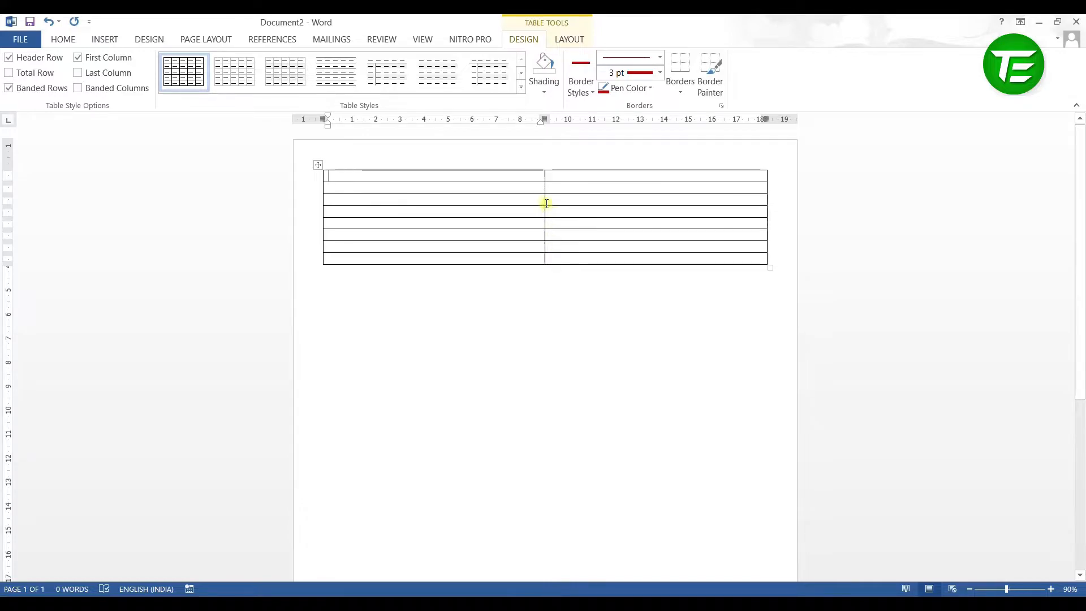
Narrow the table's first column to about 3.5 cm and move the whole table further down the page
drag(543, 200, 407, 204)
key(ctrl+z)
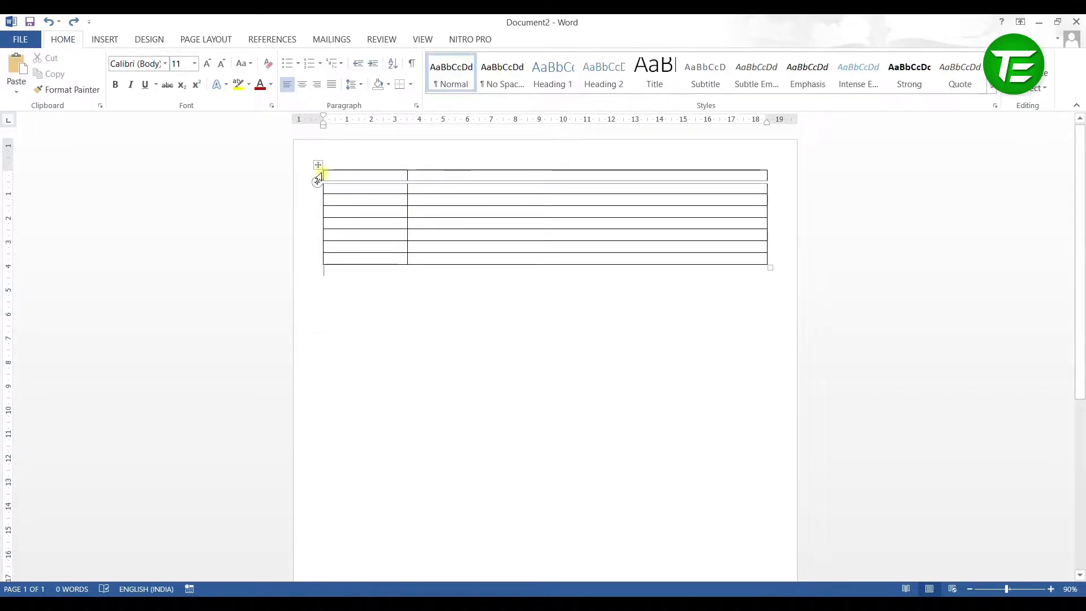
drag(319, 166, 318, 230)
key(ctrl+Home)
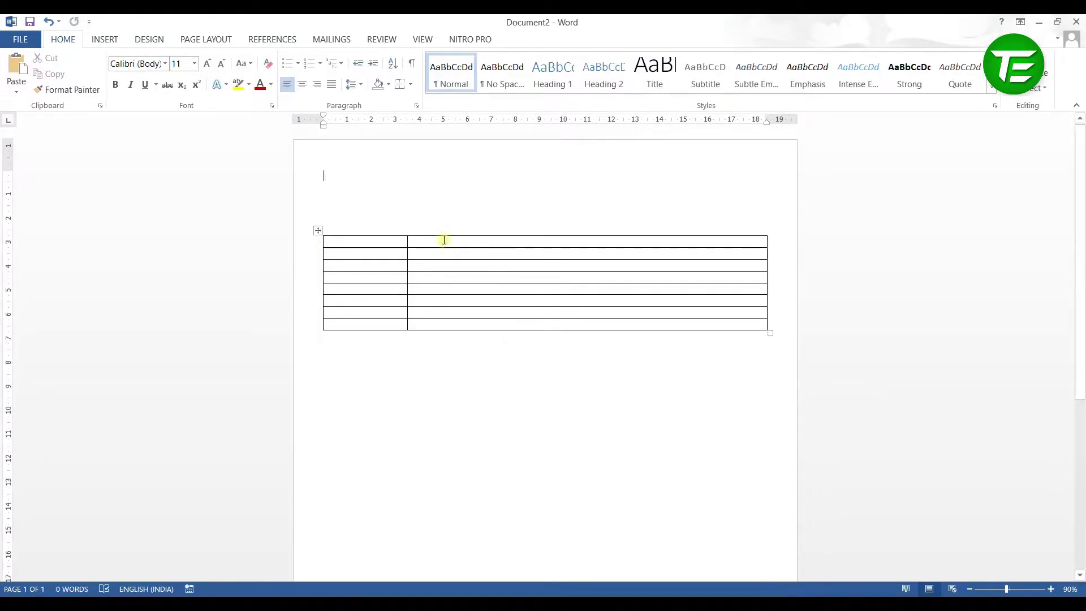
Shift the table to the left page edge and widen its second column out to the right page edge
click(318, 230)
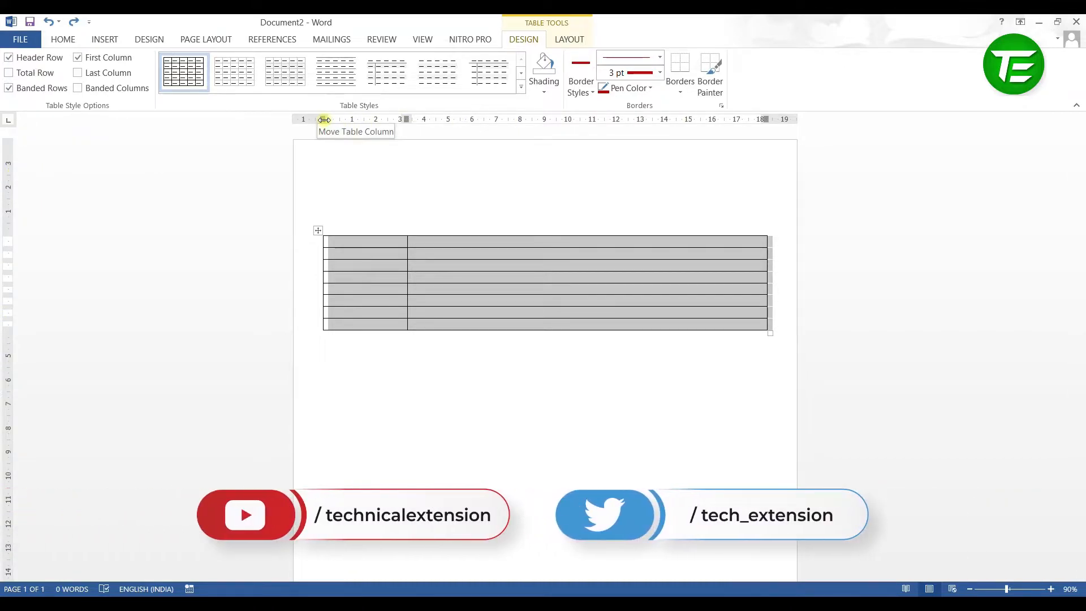
drag(324, 119, 292, 121)
key(ctrl+a)
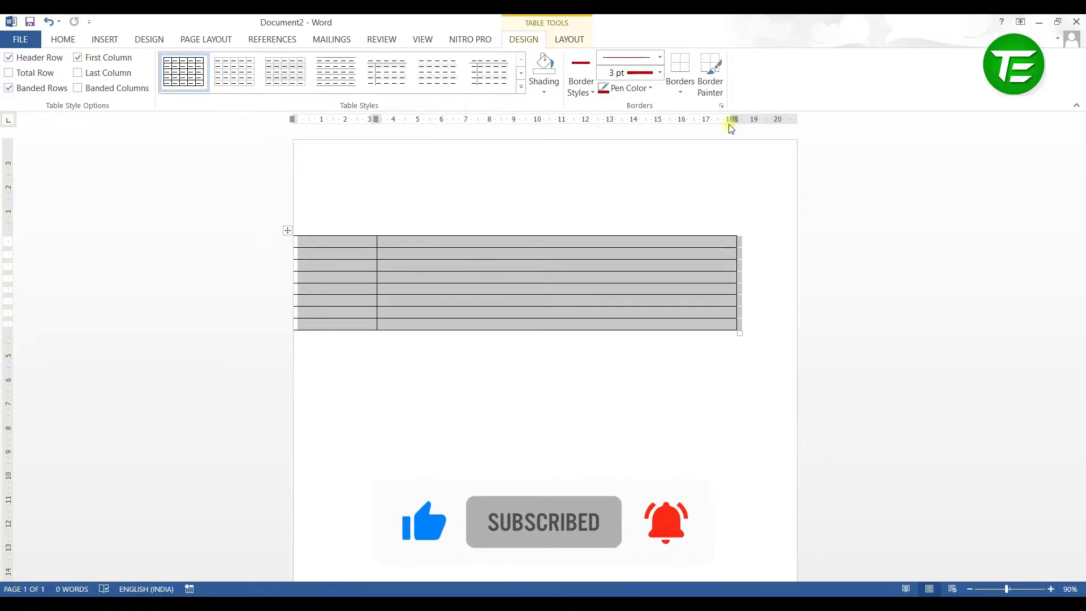
drag(732, 119, 796, 119)
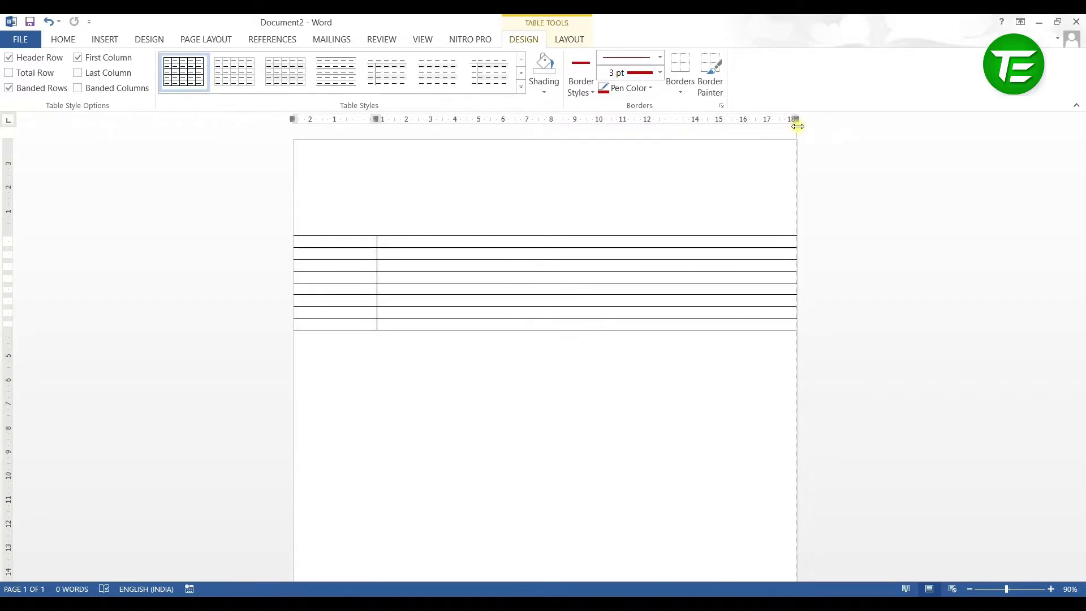
click(901, 254)
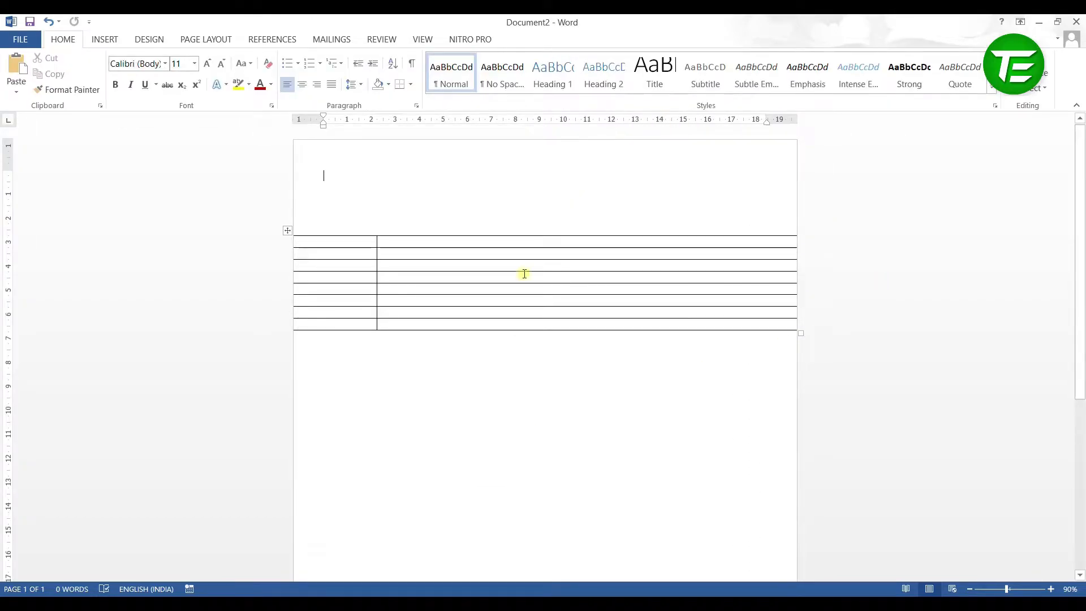
Append rows after the table's last row until the table has 25 rows
click(469, 327)
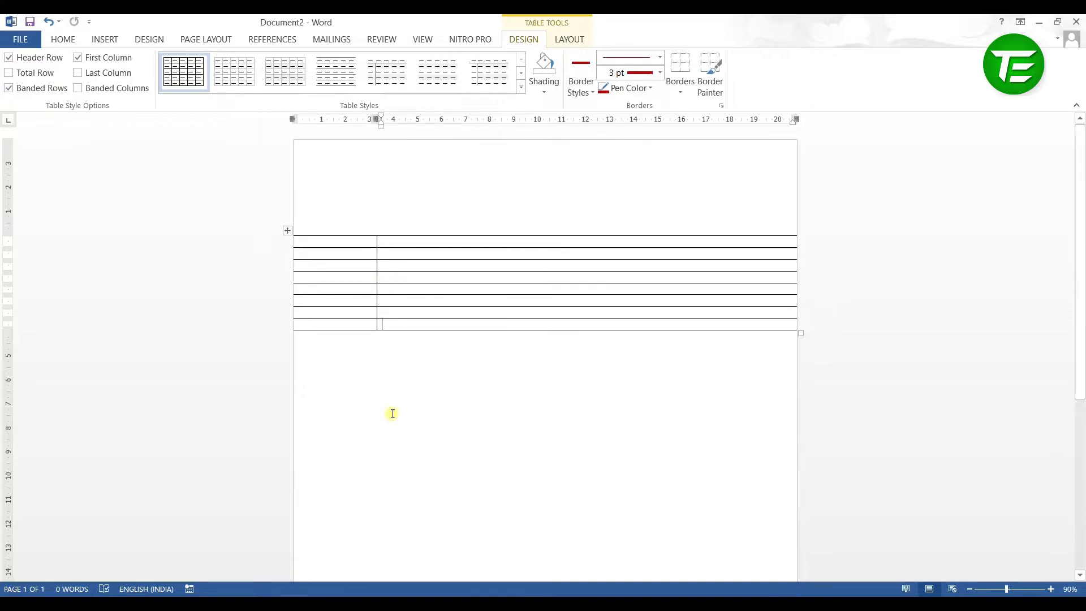
key(Tab)
key(Tab)
key(Tab)
key(Tab)
key(Tab)
key(Tab)
key(Tab)
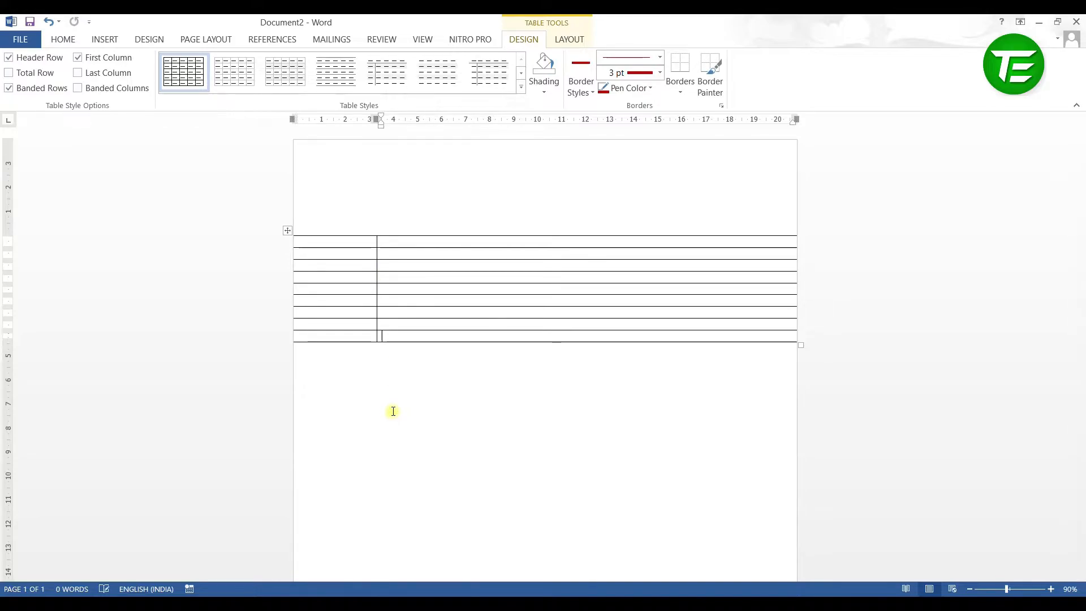
key(Tab)
key(Tab)
key(Tab)
key(Tab)
key(Tab)
key(Tab)
key(Tab)
key(Tab)
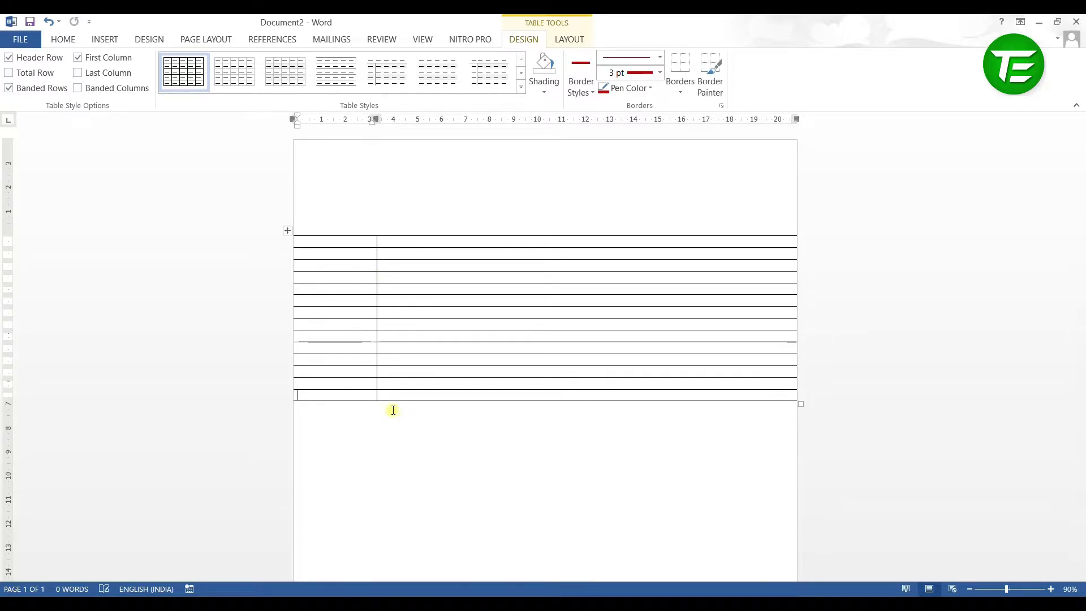
key(Tab)
key(Tab)
key(Tab)
key(Tab)
key(Tab)
key(Tab)
key(Tab)
key(Tab)
key(Tab)
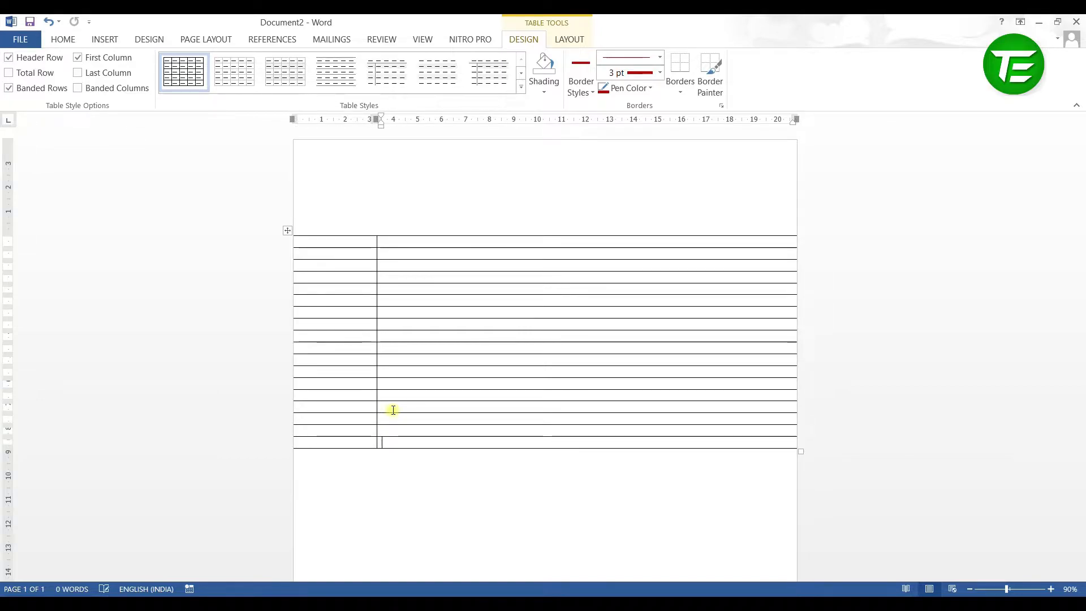
key(Tab)
key(Tab)
key(Tab)
key(Tab)
key(Tab)
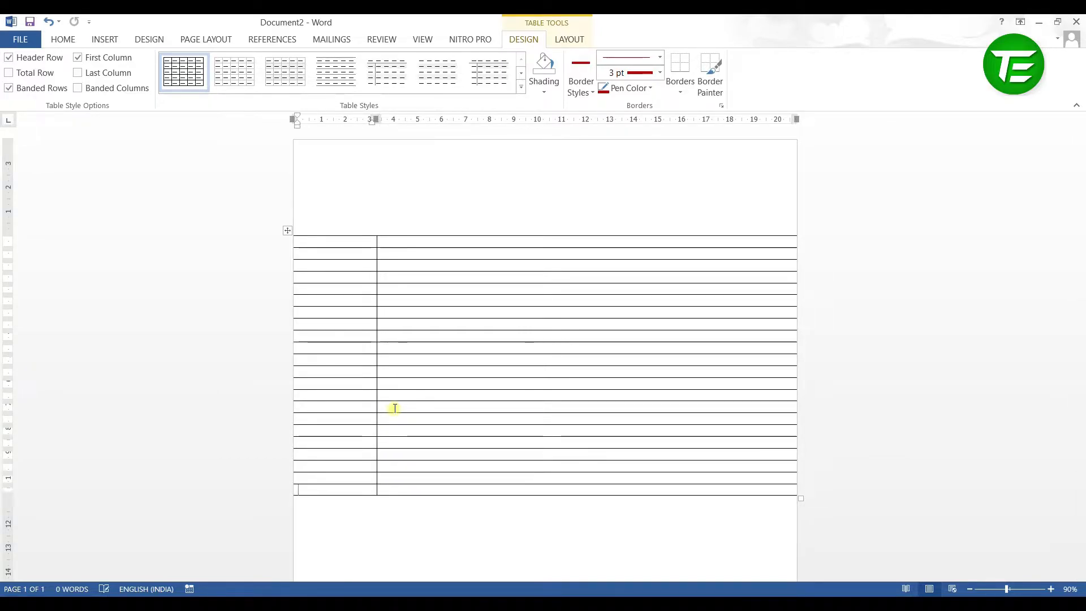
key(Tab)
key(Tab)
key(Tab)
scroll(557, 358, down, 8)
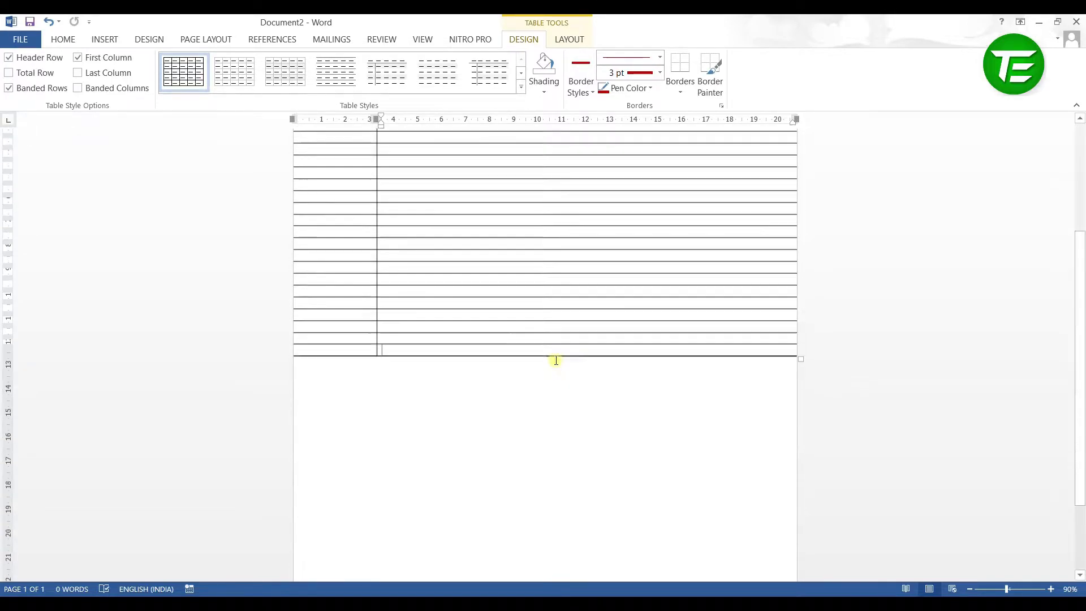
scroll(556, 362, up, 5)
scroll(556, 360, up, 3)
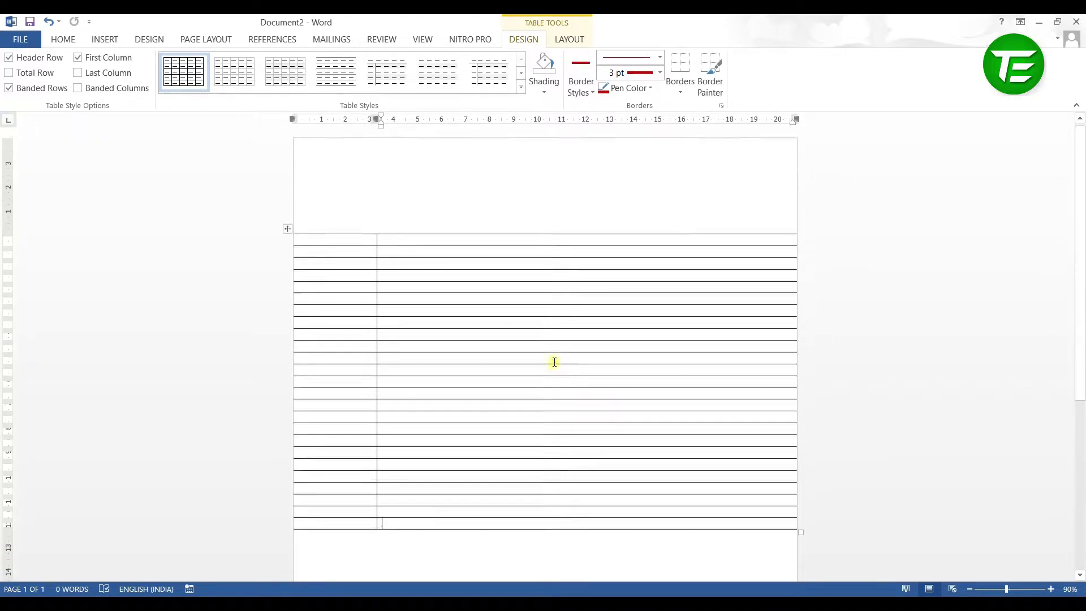
Move the table up to the top edge of the page and increase the first row's height to about 2.7 cm
drag(287, 230, 290, 187)
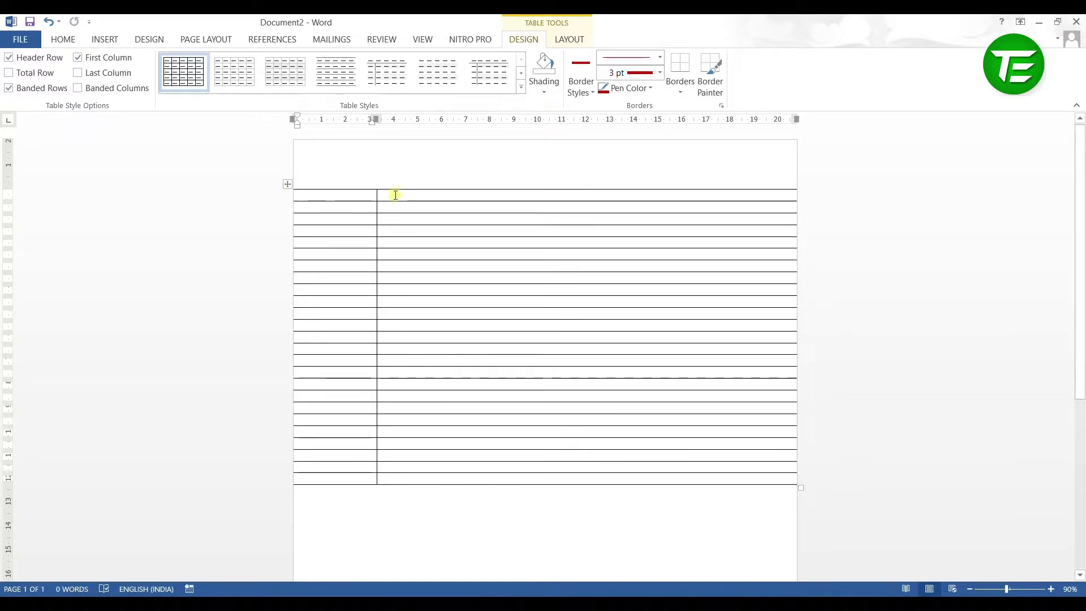
drag(289, 183, 288, 133)
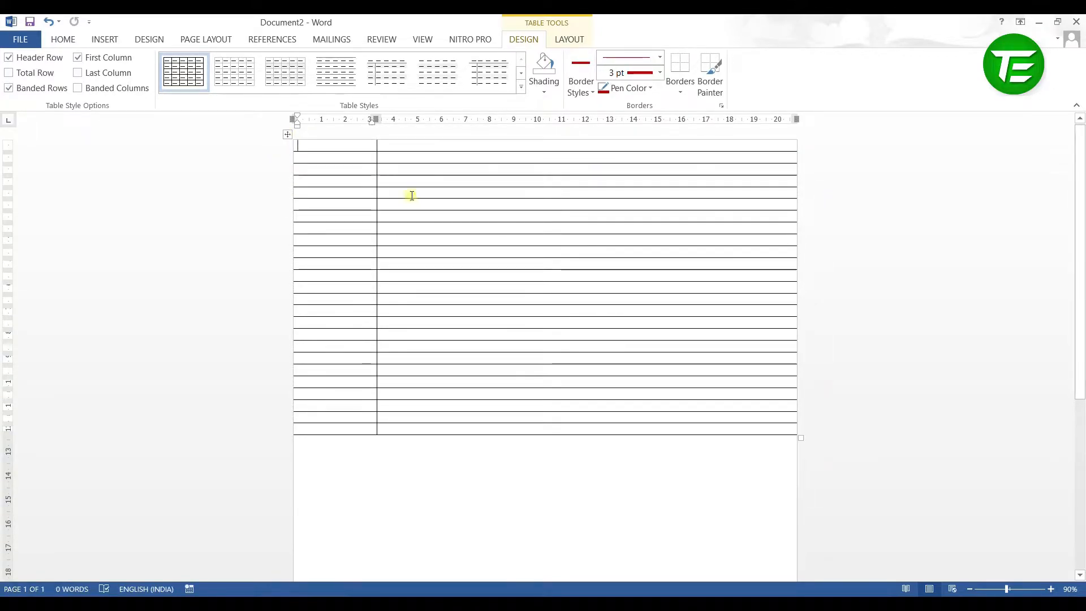
drag(399, 151, 396, 205)
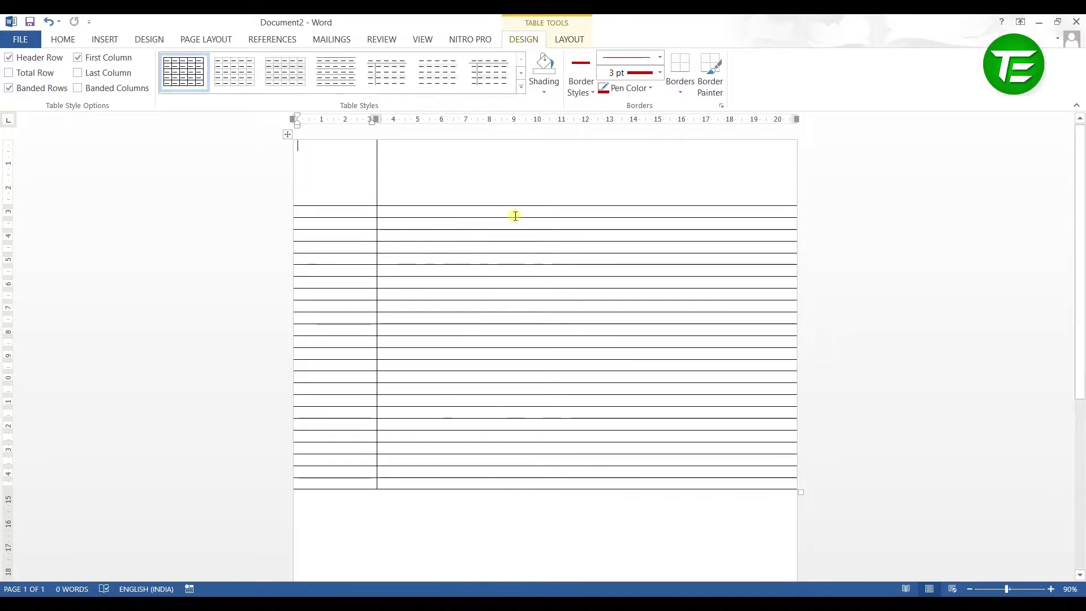
Set the line spacing of all table rows below the tall first row to 1.5
mouse_move(368, 211)
mouse_down()
mouse_move(410, 219)
mouse_move(475, 374)
mouse_move(477, 479)
mouse_up()
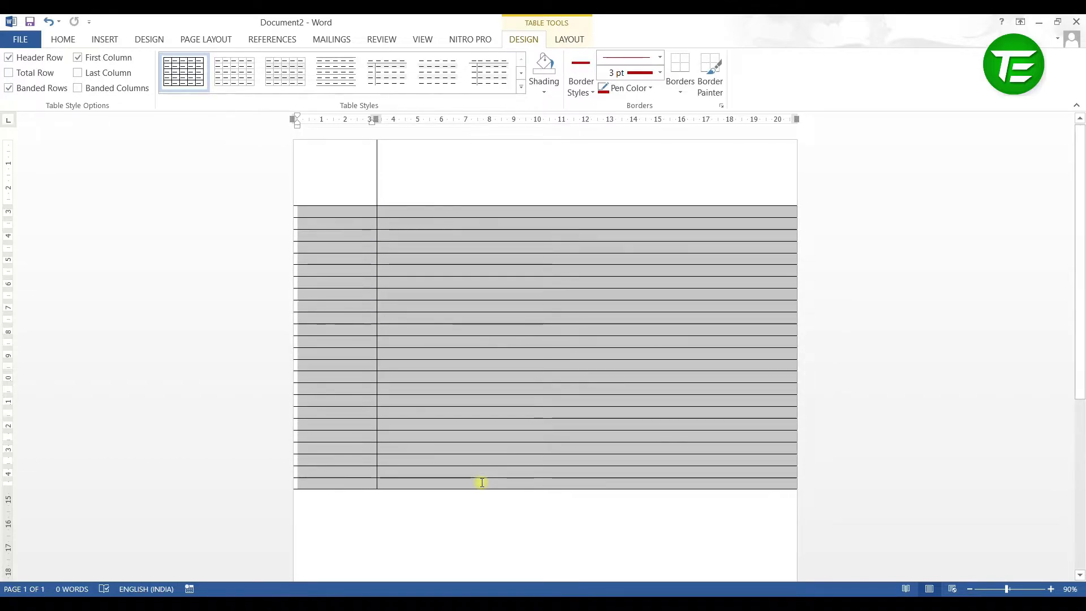
click(62, 41)
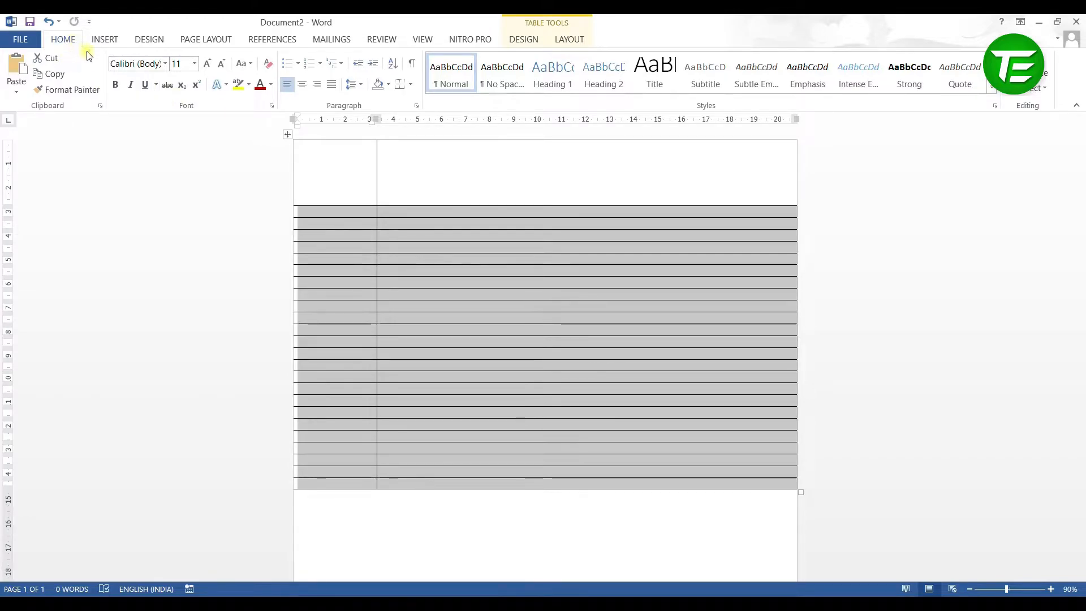
click(358, 91)
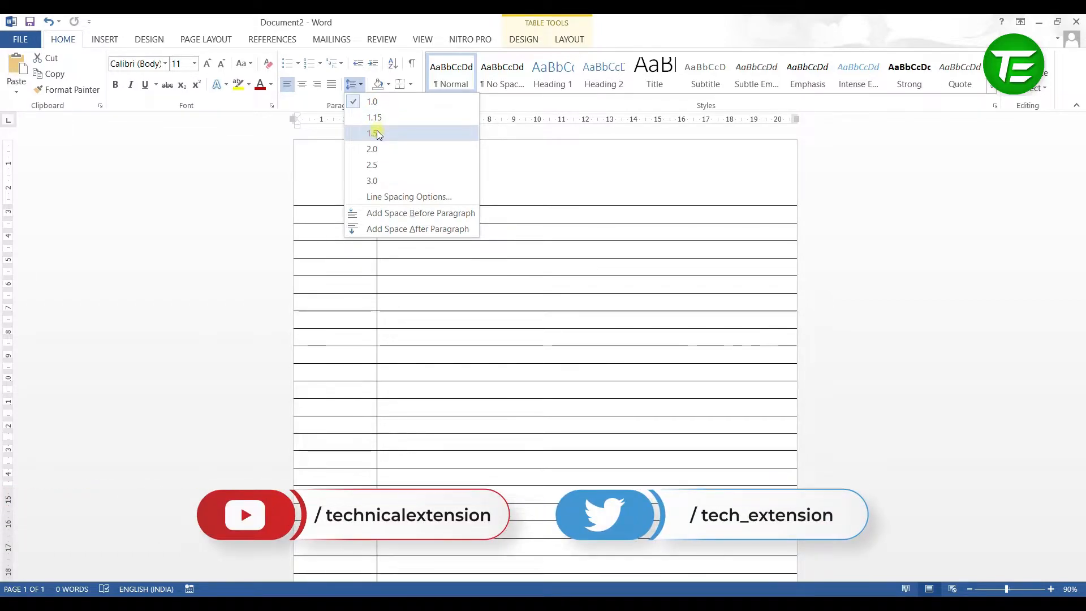
click(376, 133)
Append rows at the table's end until they fill the first page, and undo the row that spills onto a second page
scroll(738, 251, down, 5)
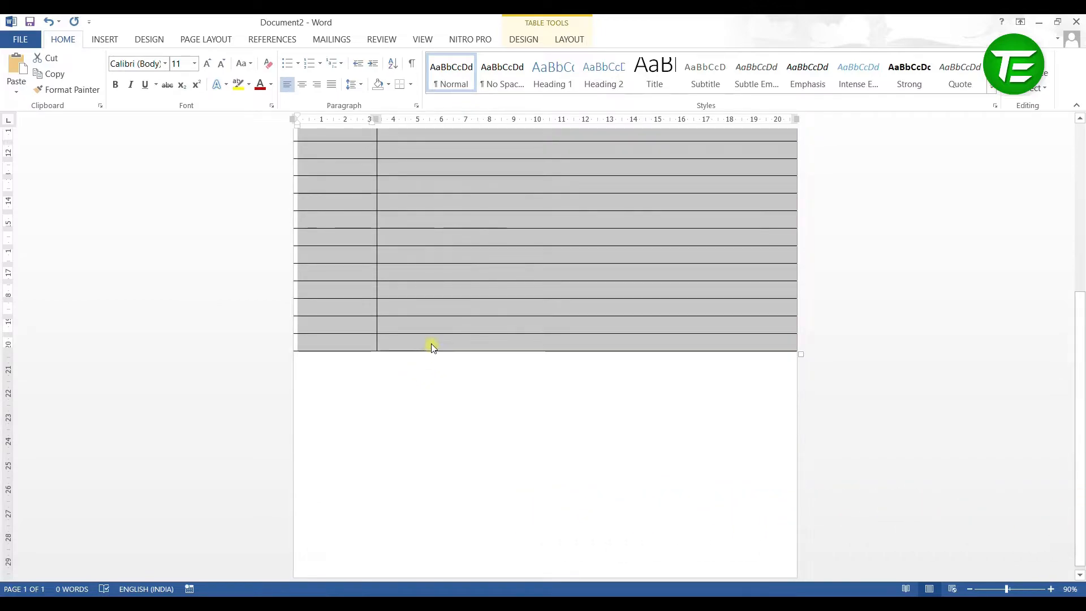
click(432, 343)
key(Tab)
key(Tab)
key(Tab)
key(Tab)
key(Tab)
key(Tab)
key(Tab)
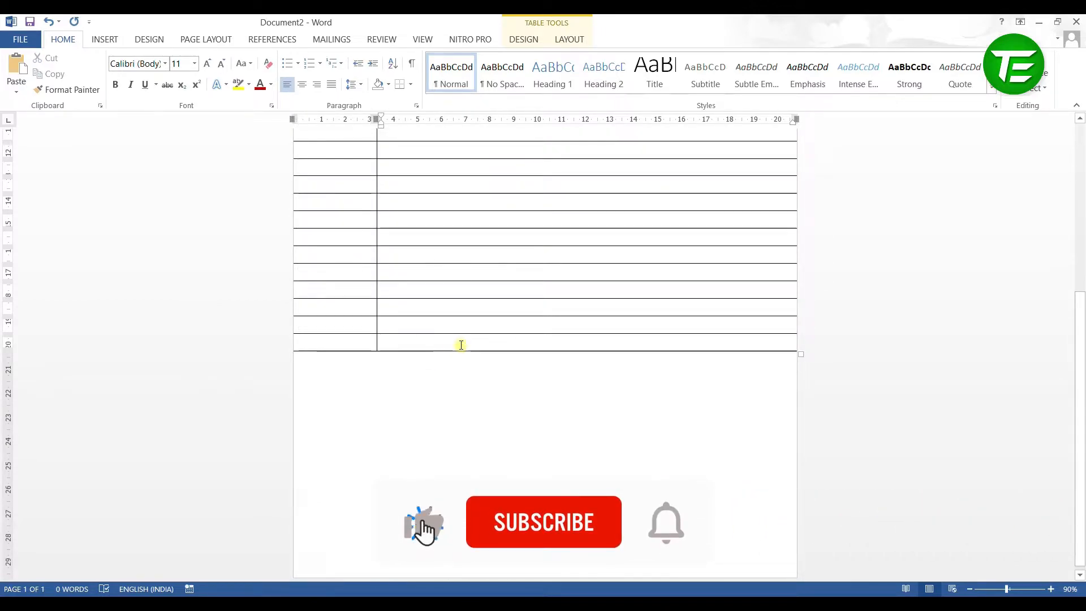
key(Tab)
key(Tab)
key(Tab)
key(Tab)
key(Tab)
key(Tab)
key(Tab)
key(Tab)
key(Tab)
key(Tab)
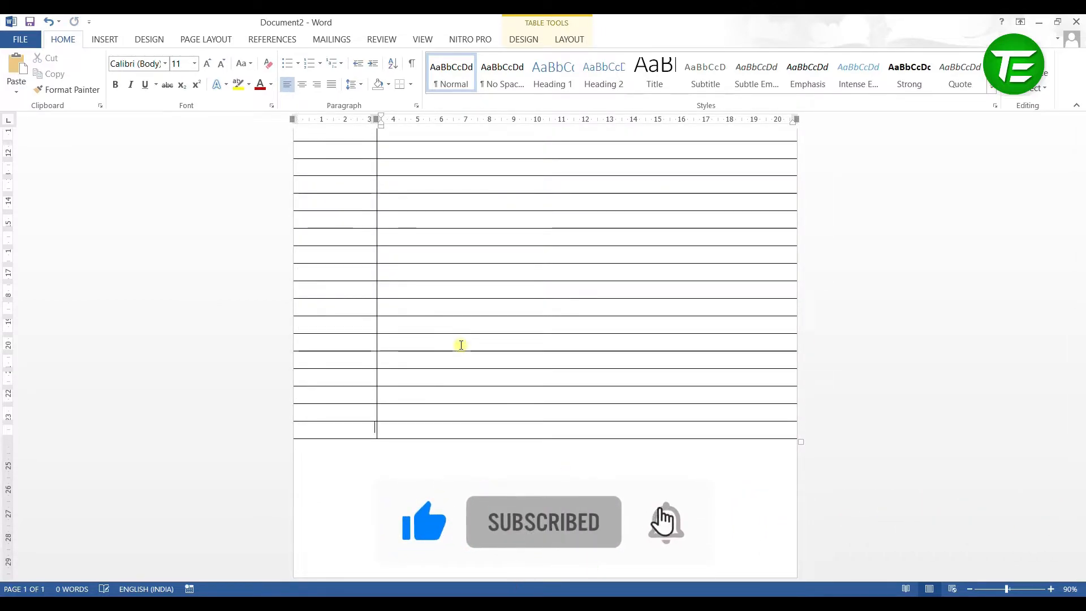
key(Tab)
key(Tab)
key(Tab)
key(Tab)
key(Tab)
key(Tab)
key(Tab)
key(Tab)
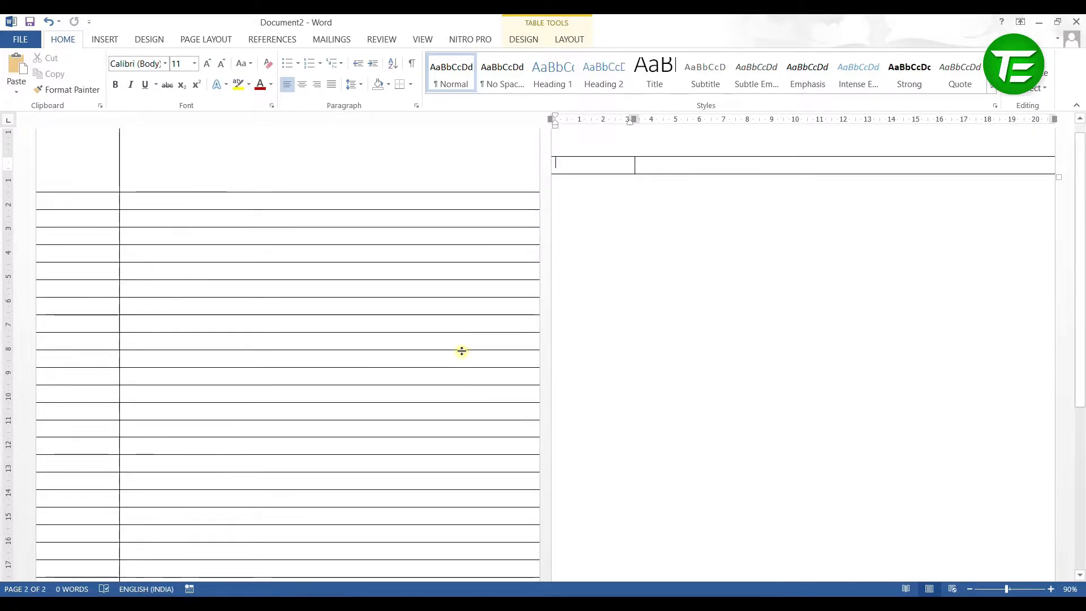
key(ctrl+z)
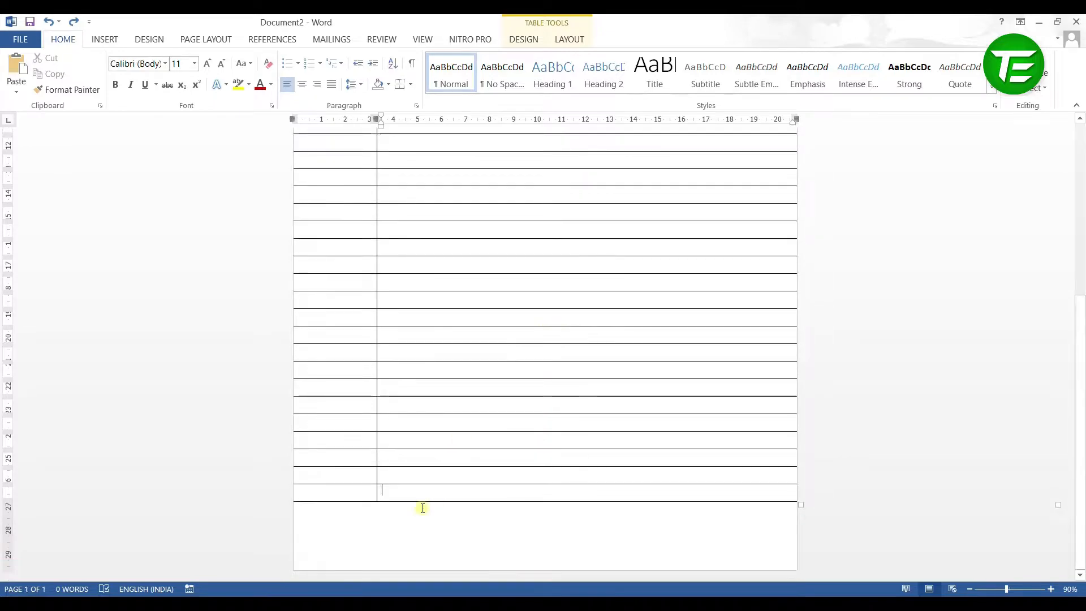
Try to stretch the table's last row down to the bottom edge of the page, and undo it
drag(11, 501, 12, 571)
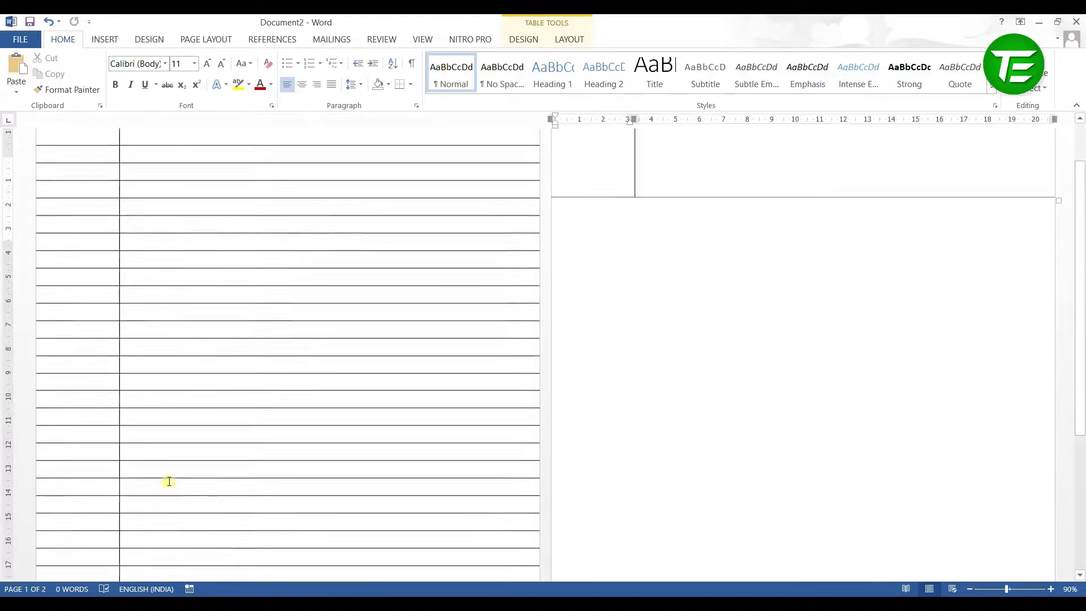
scroll(837, 293, down, 5)
key(ctrl+z)
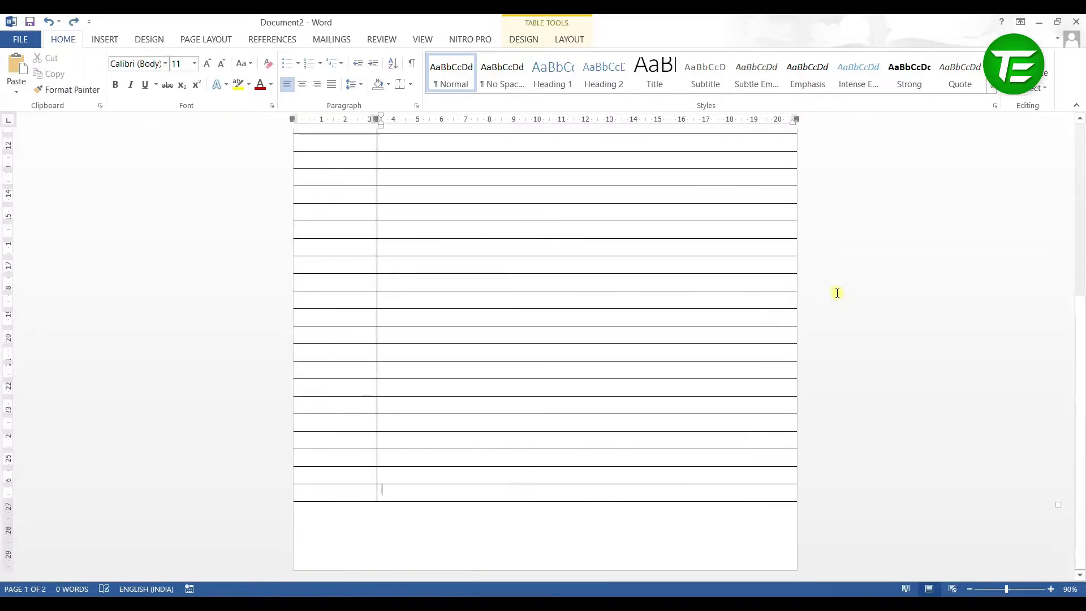
Examine the ruled table over the full height of the page, up close and as a whole page
scroll(550, 466, up, 5)
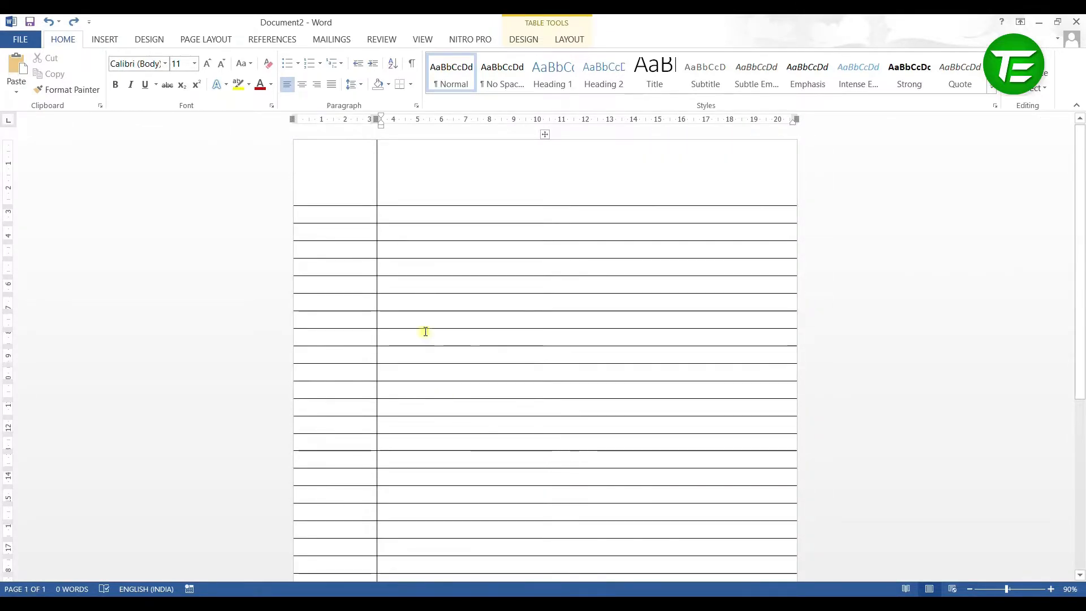
scroll(444, 536, down, 5)
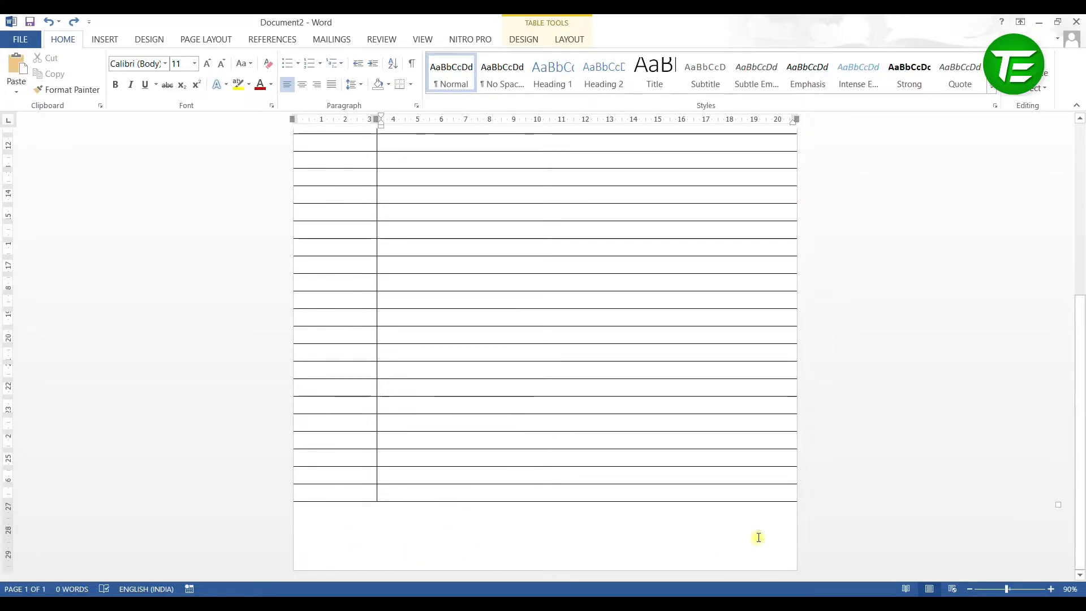
scroll(750, 538, up, 5)
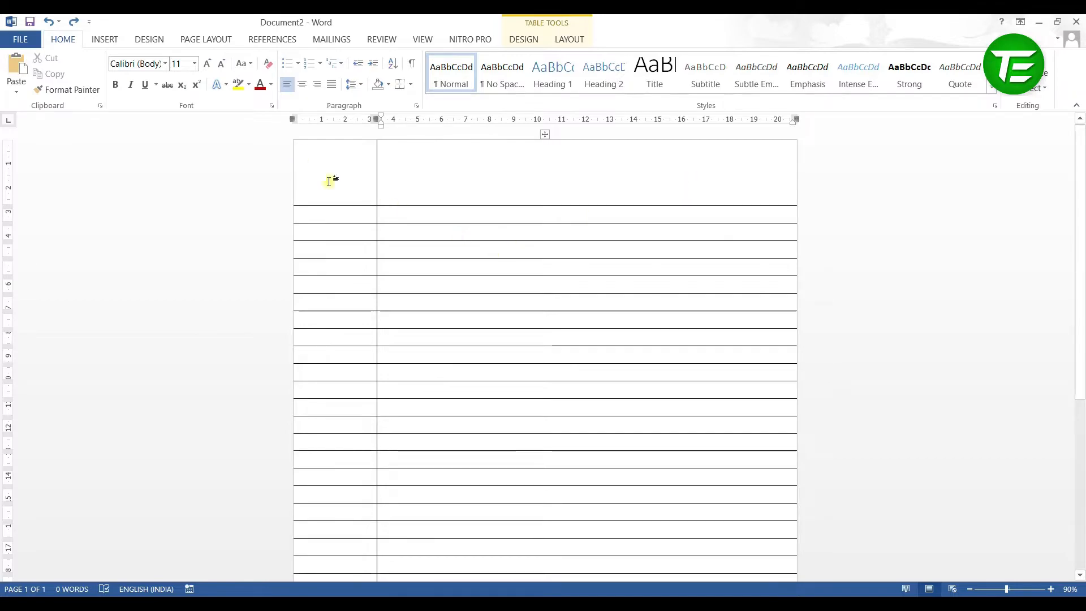
click(415, 217)
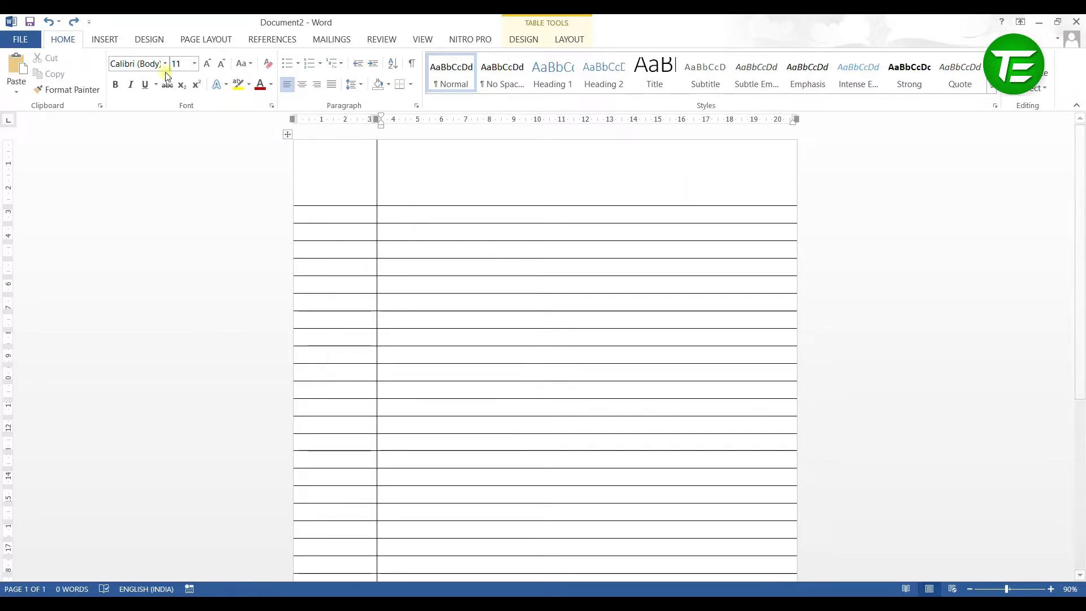
click(289, 134)
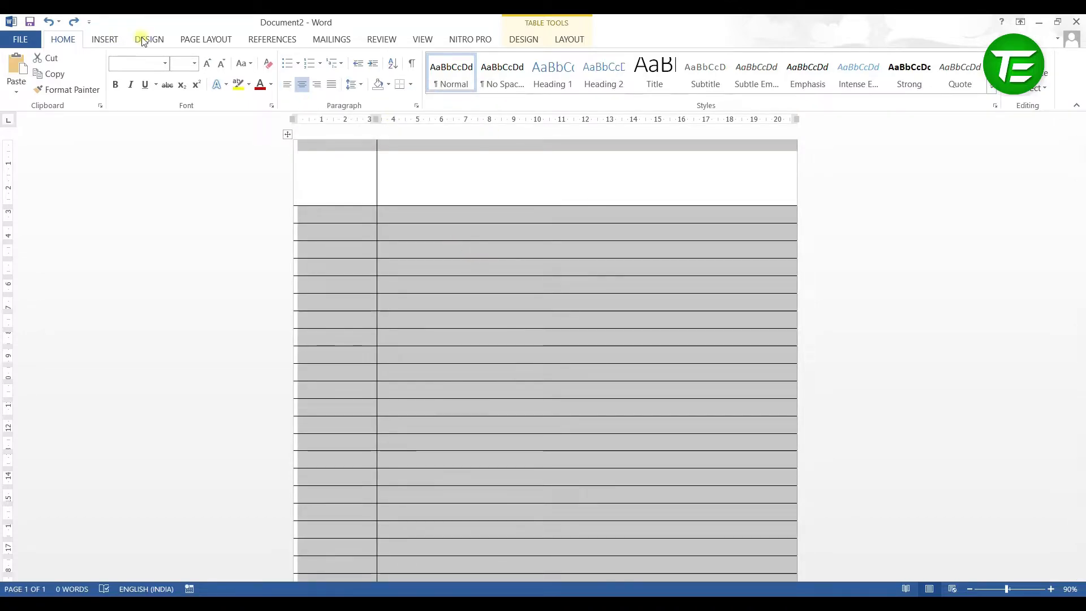
click(105, 46)
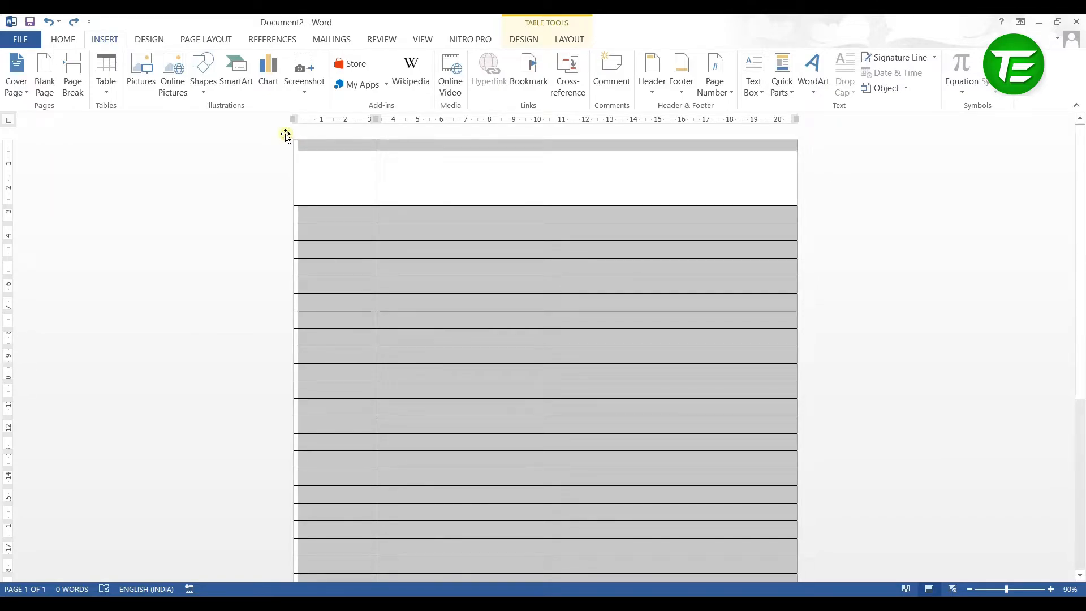
click(285, 134)
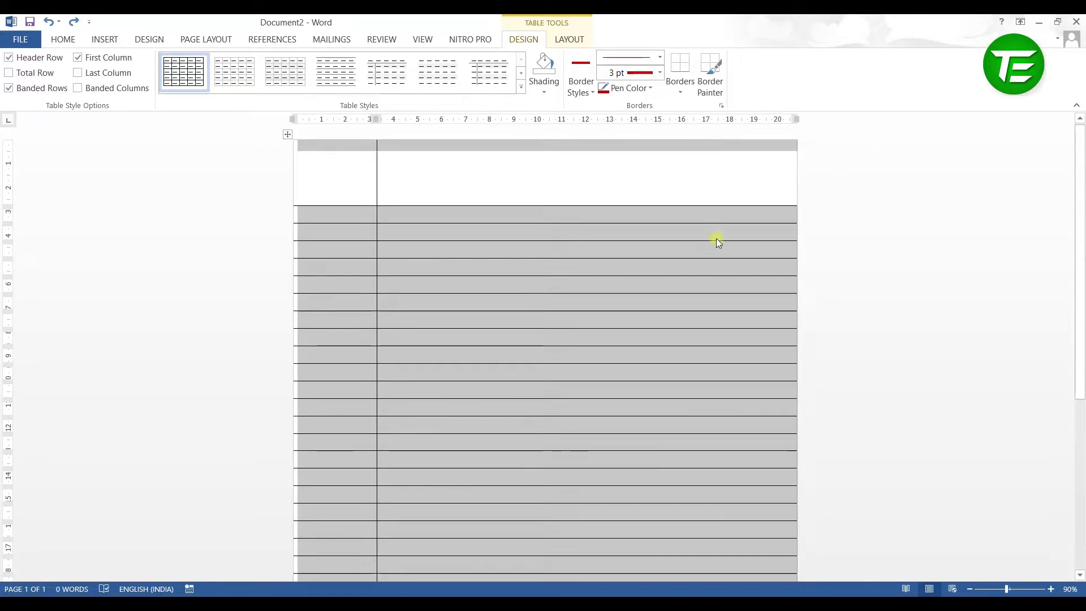
click(968, 589)
click(969, 590)
click(969, 590)
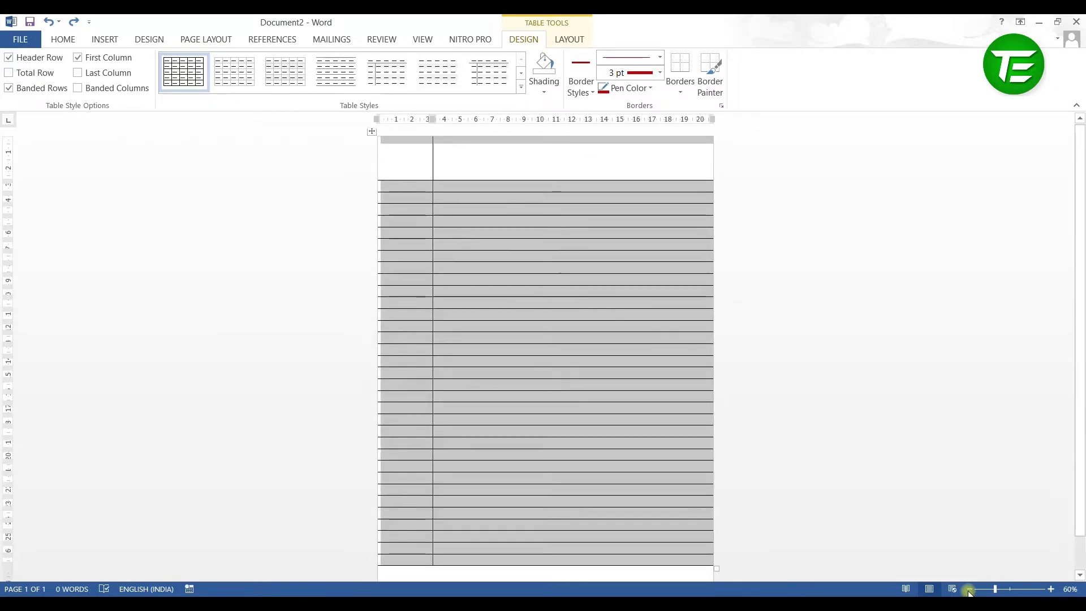
click(840, 384)
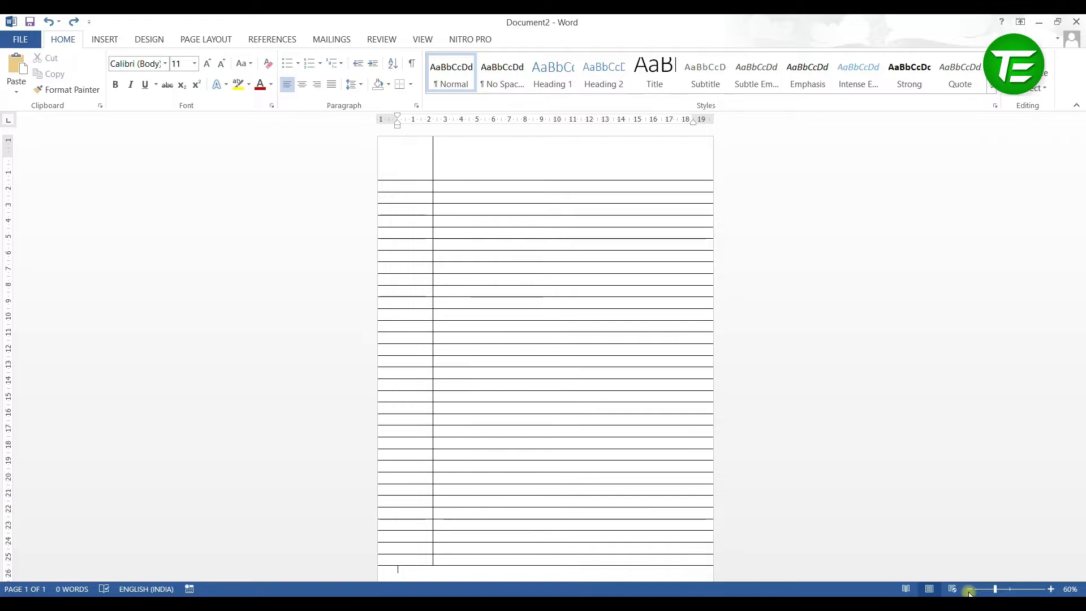
click(1050, 589)
click(1050, 590)
click(1051, 590)
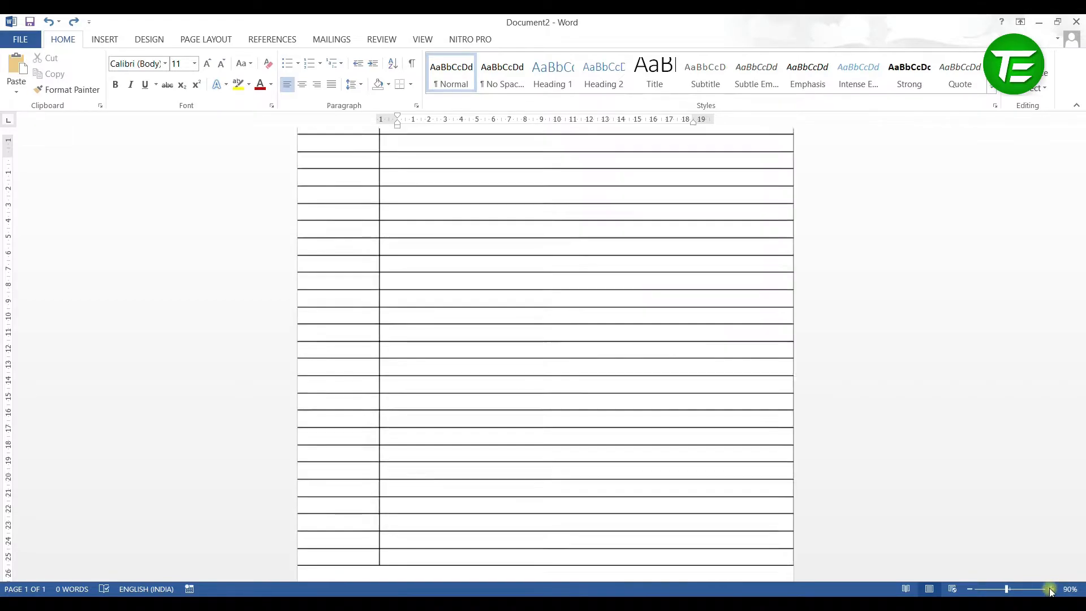
click(968, 590)
click(968, 591)
click(968, 591)
click(968, 590)
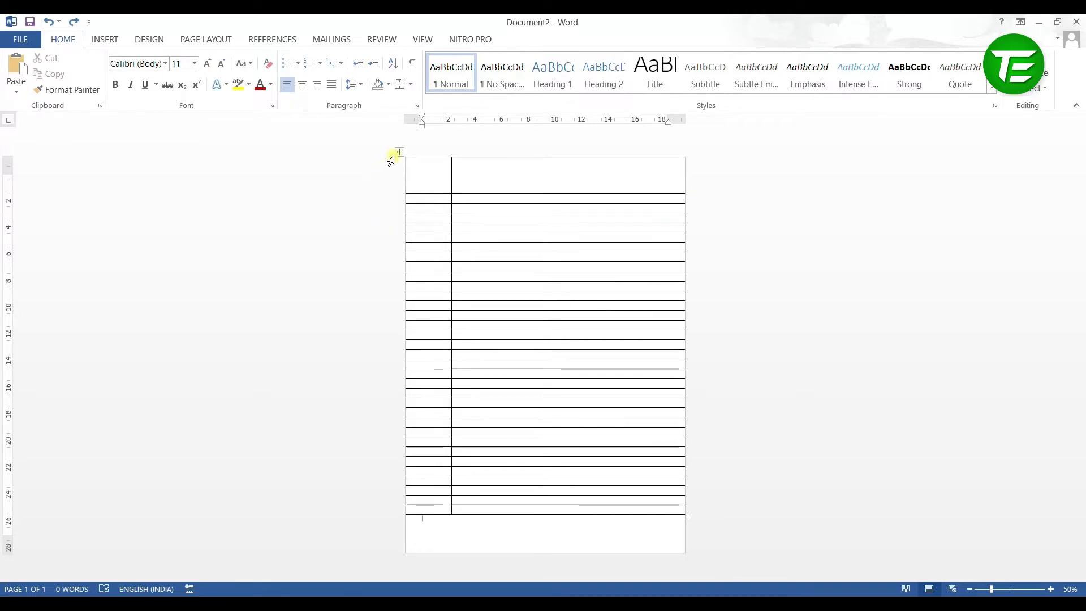
Paint the vertical line between the two columns with a 3 pt dark red border over the table's full height
click(397, 153)
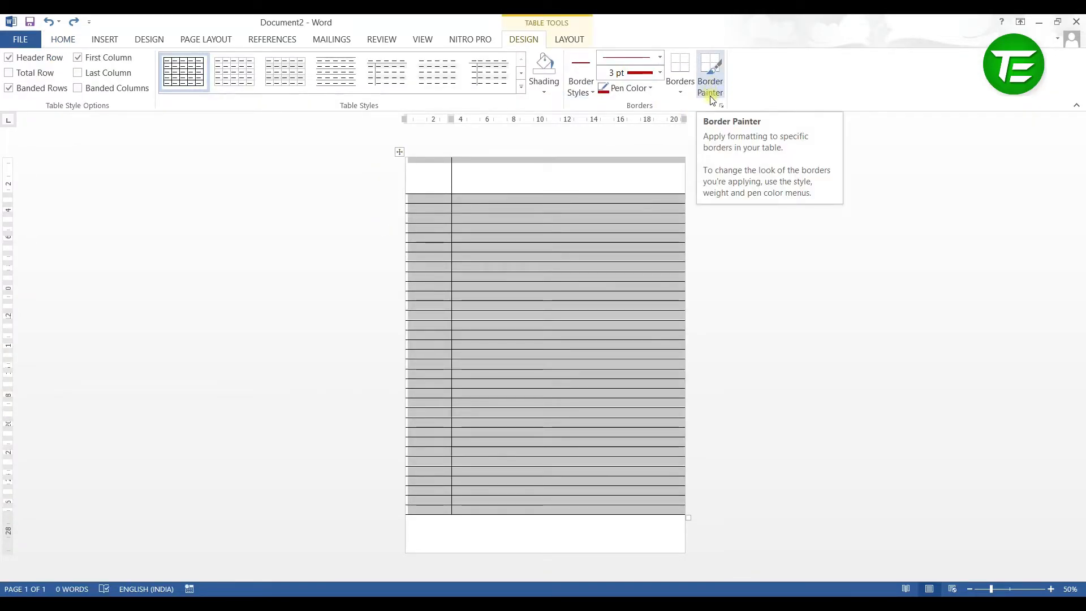
click(631, 88)
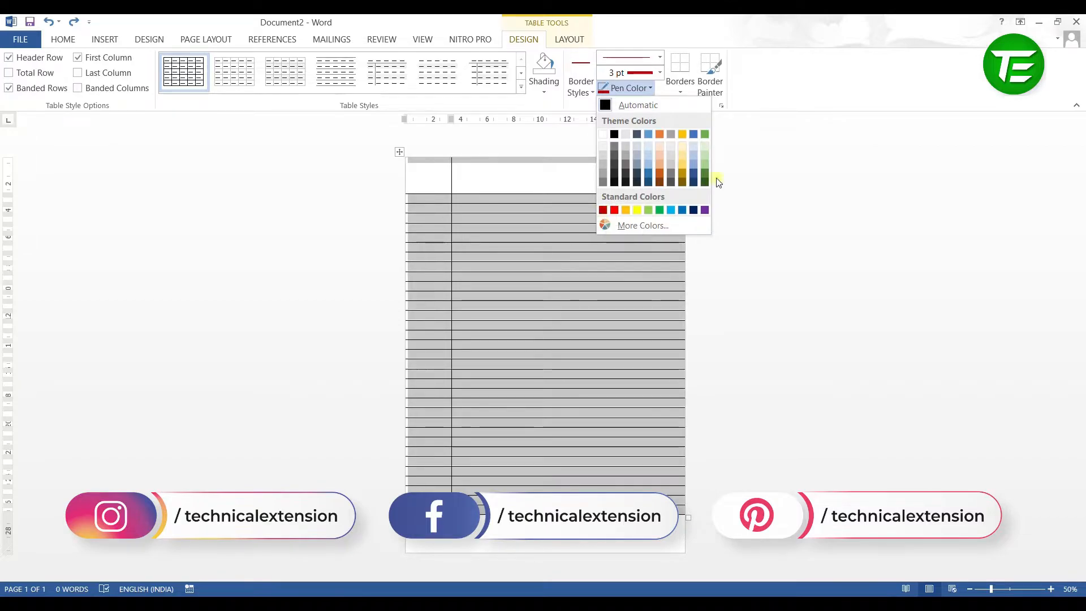
click(747, 181)
click(711, 90)
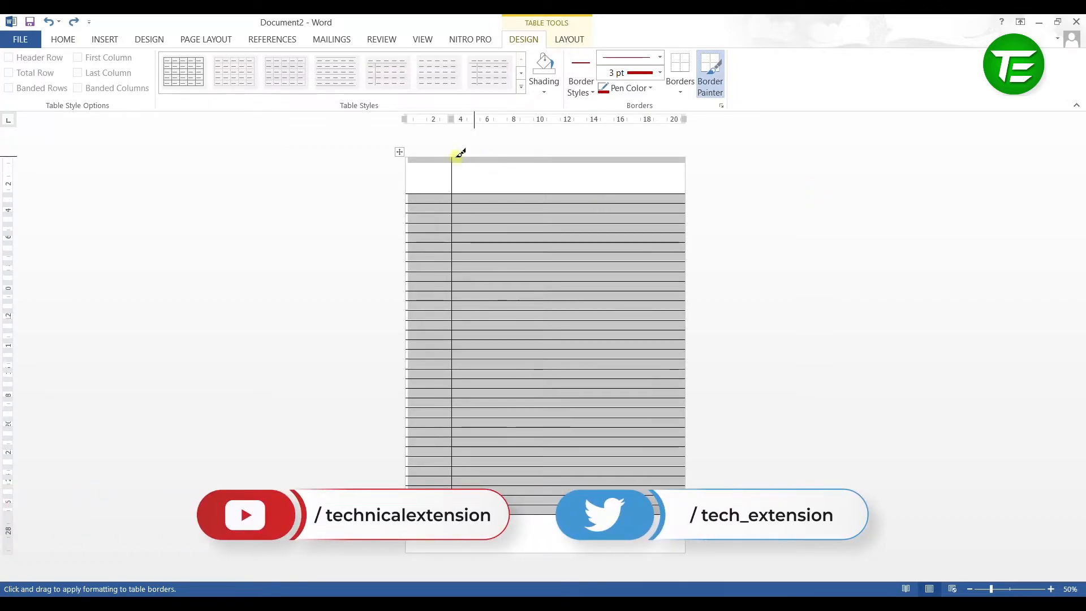
mouse_move(455, 157)
mouse_down()
mouse_move(467, 288)
mouse_move(453, 512)
mouse_up()
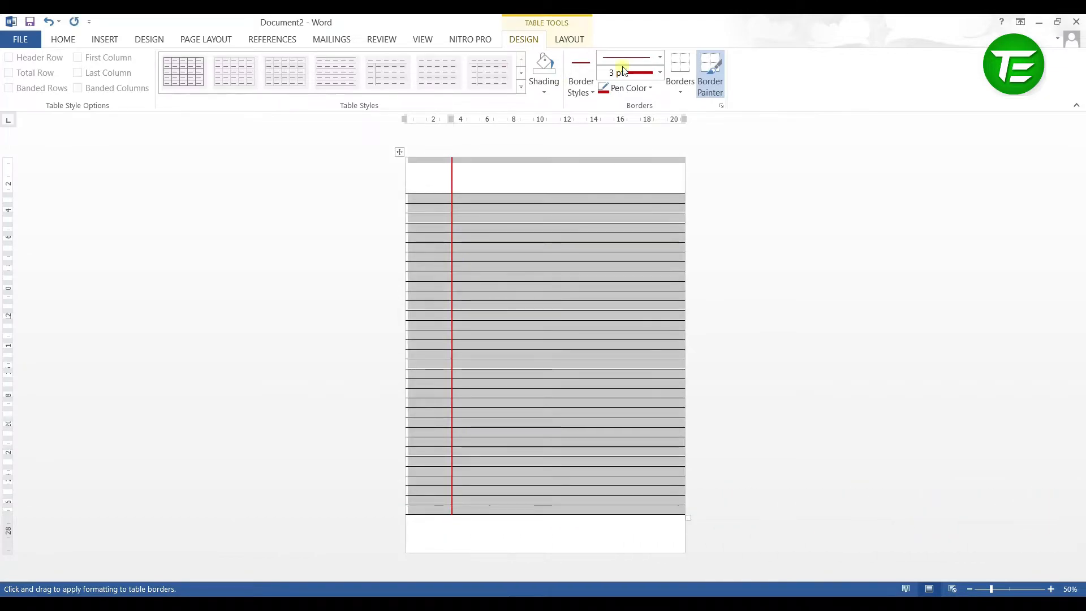
Paint the line under the tall first row with the 3 pt dark red border across the full page width
drag(411, 191, 690, 190)
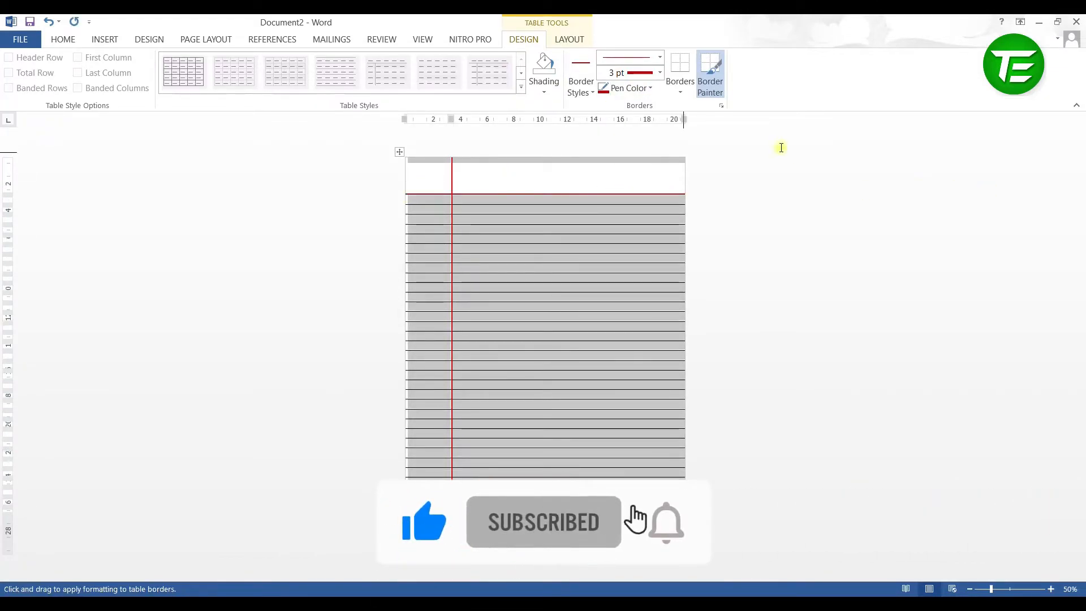
key(Escape)
click(626, 178)
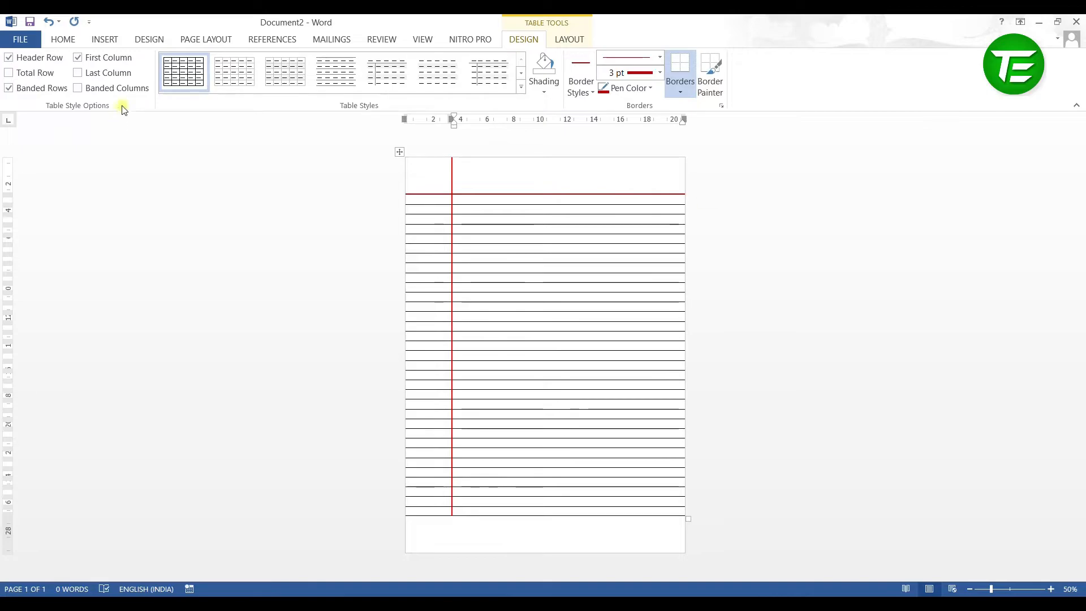
Draw a hexagon about 1.71 cm high and 4.85 cm wide in the top-right corner of the page, inside the tall first row
click(63, 39)
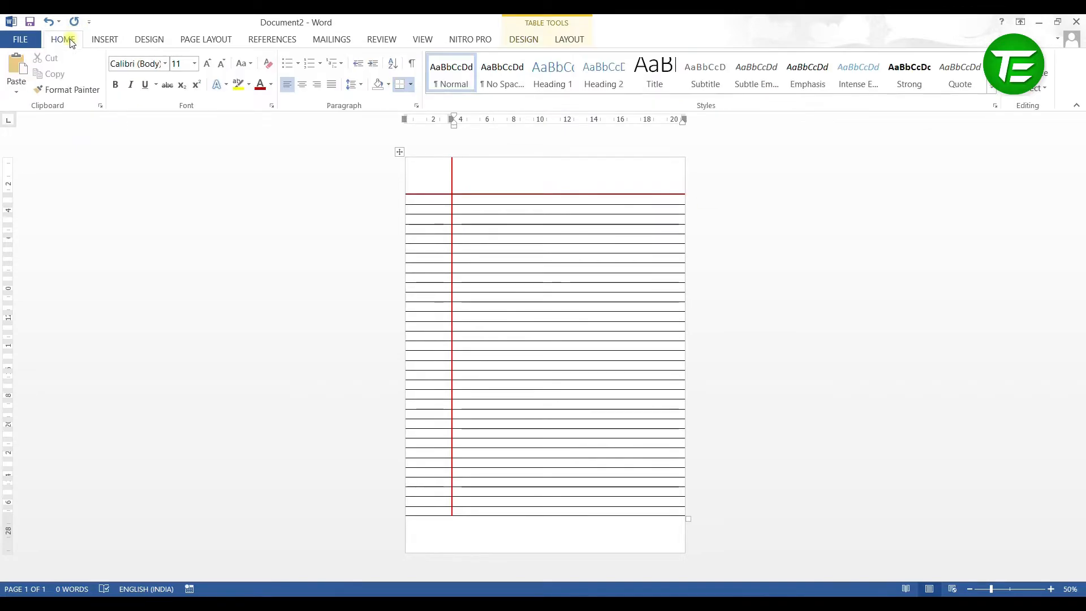
click(1050, 589)
click(1051, 589)
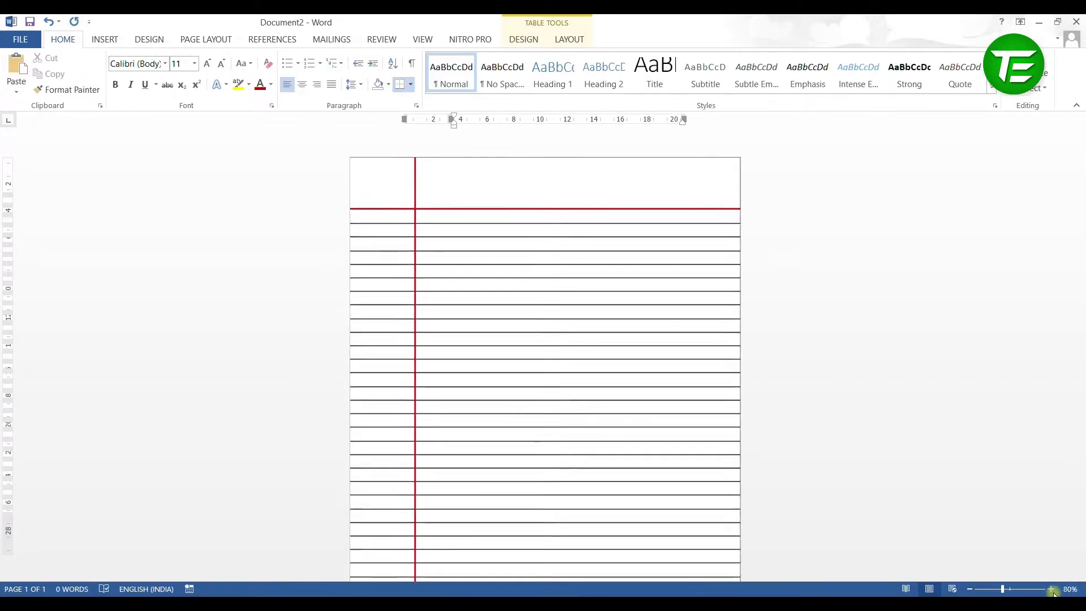
click(1050, 589)
click(1050, 589)
click(1051, 589)
click(1051, 589)
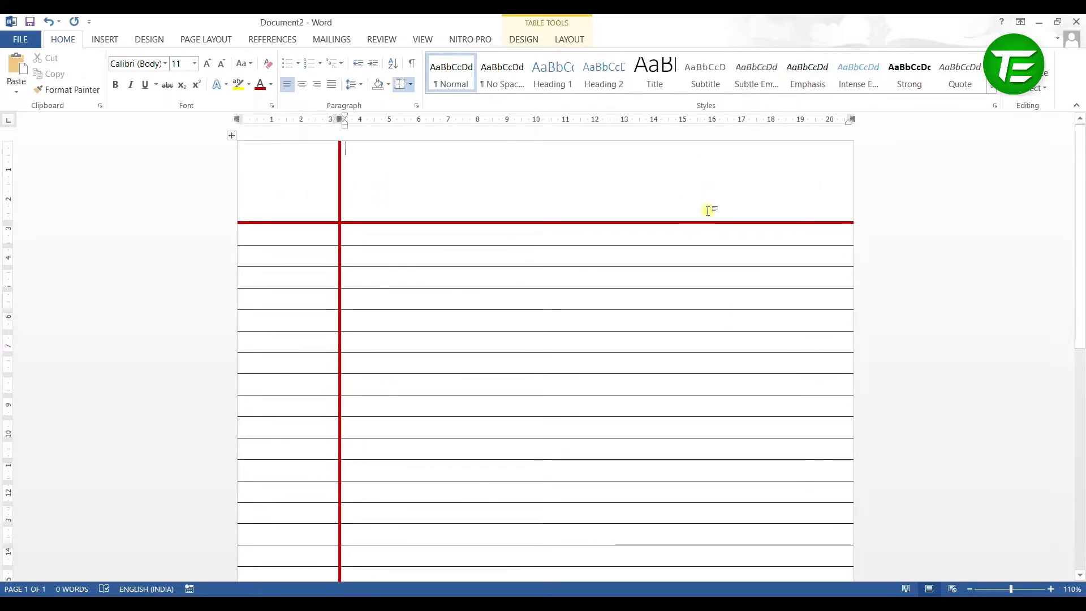
click(107, 37)
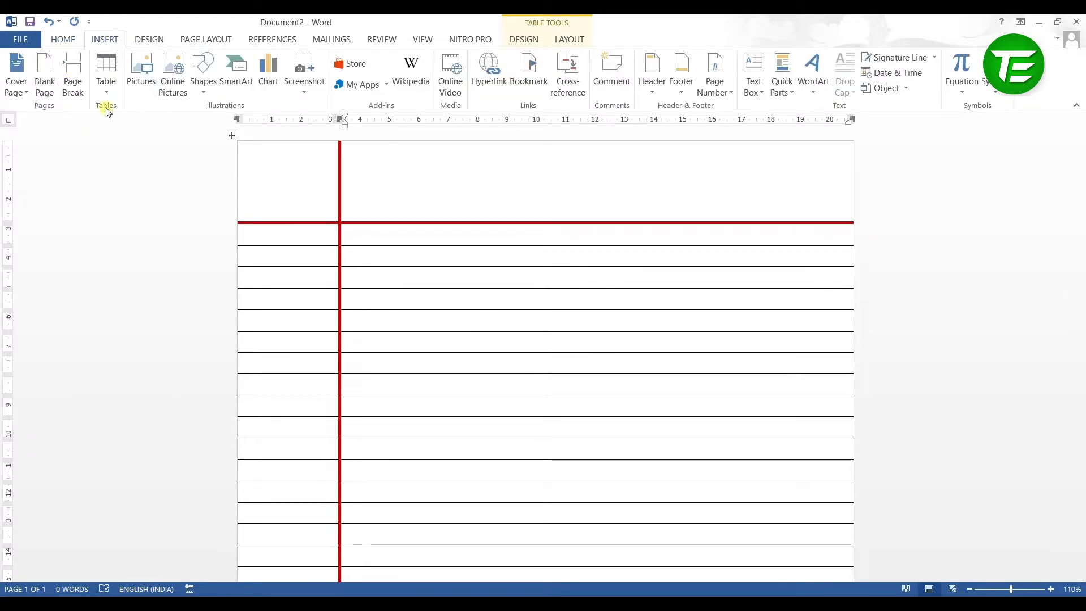
click(213, 93)
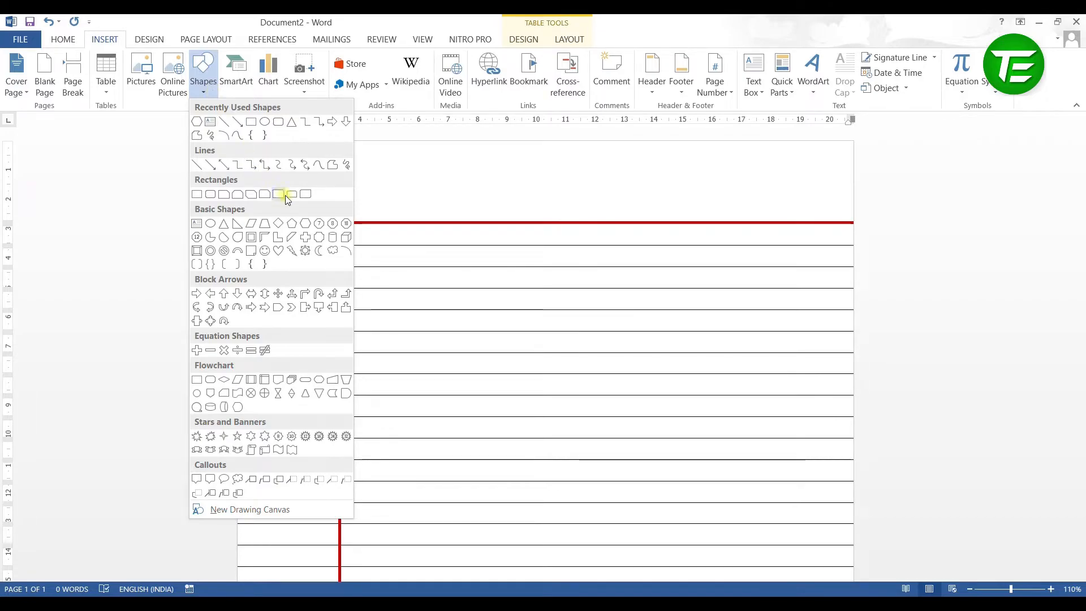
click(304, 225)
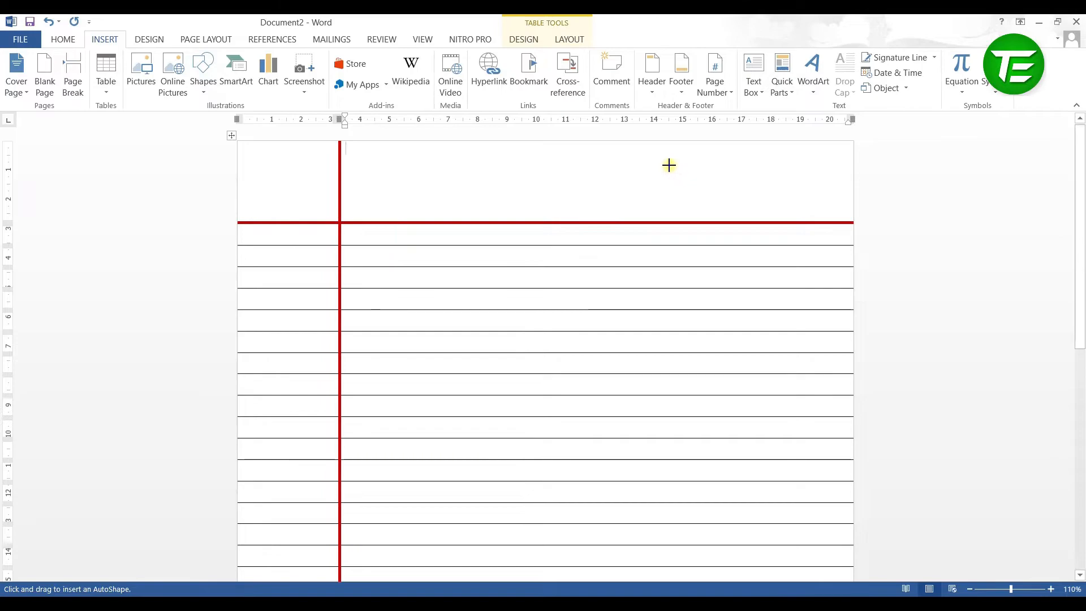
drag(662, 161, 805, 209)
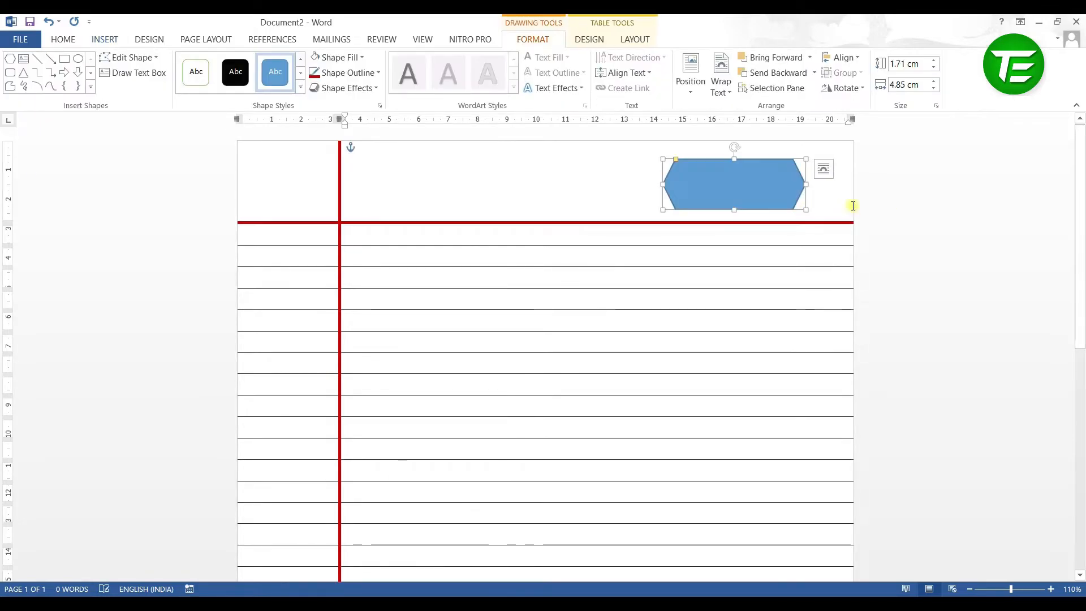
drag(738, 187, 742, 186)
click(908, 204)
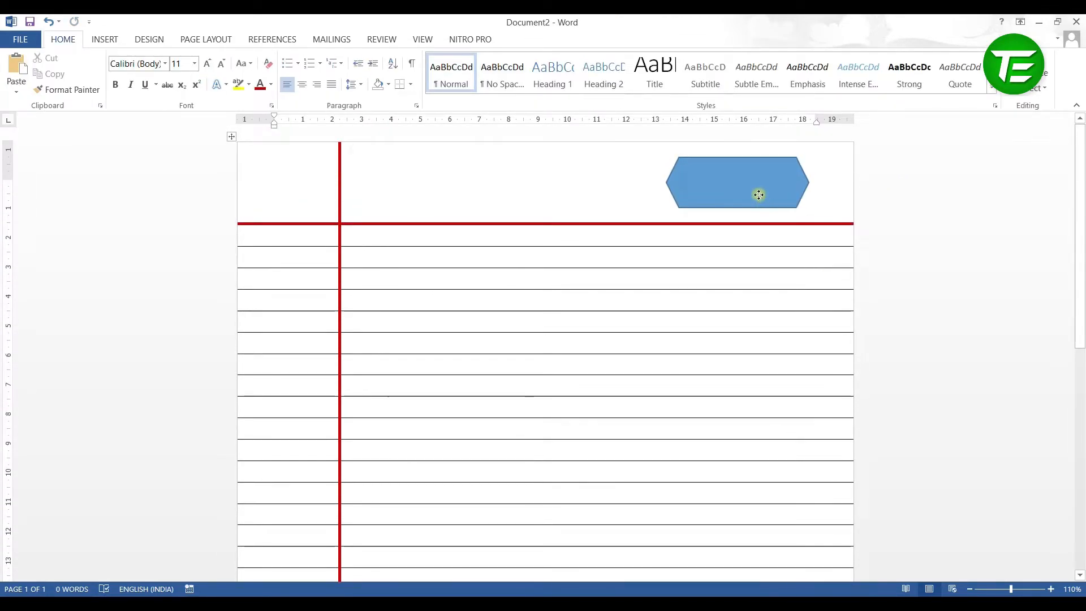
Remove the hexagon's fill and set its outline to dark red
click(759, 194)
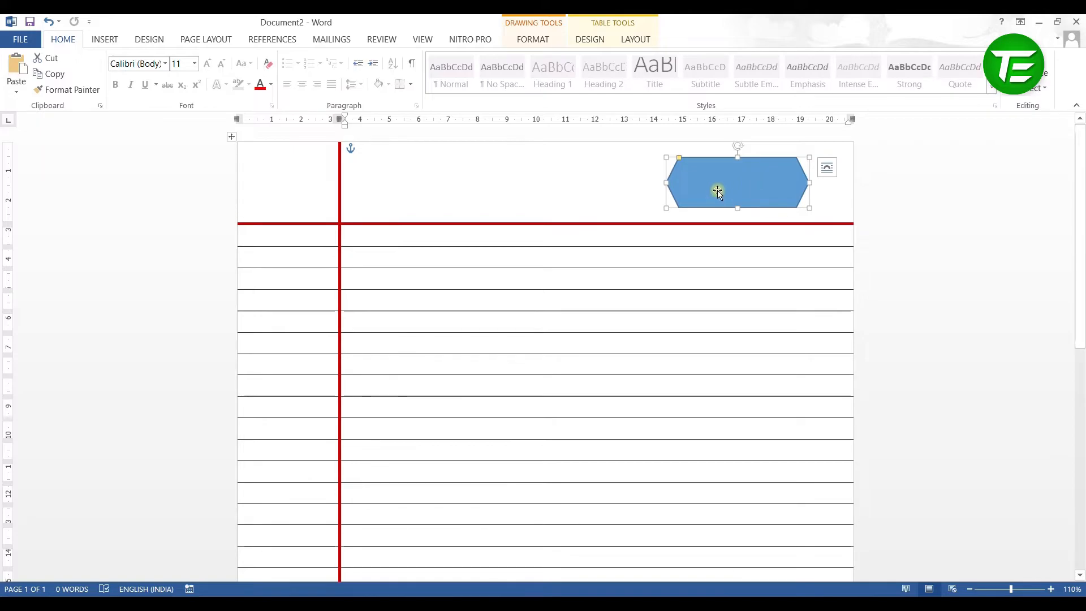
double_click(735, 179)
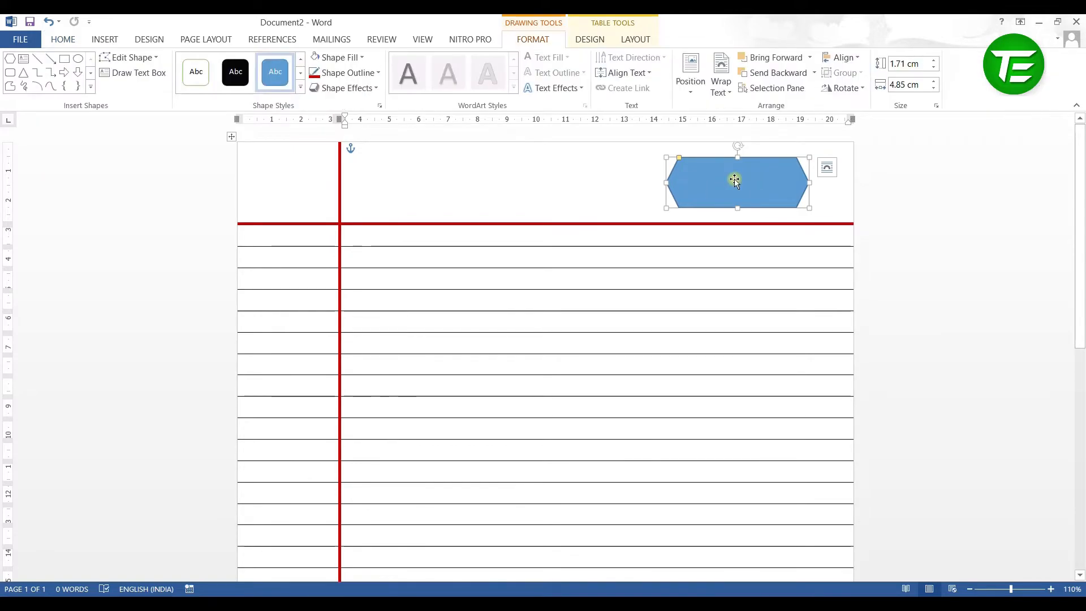
click(351, 59)
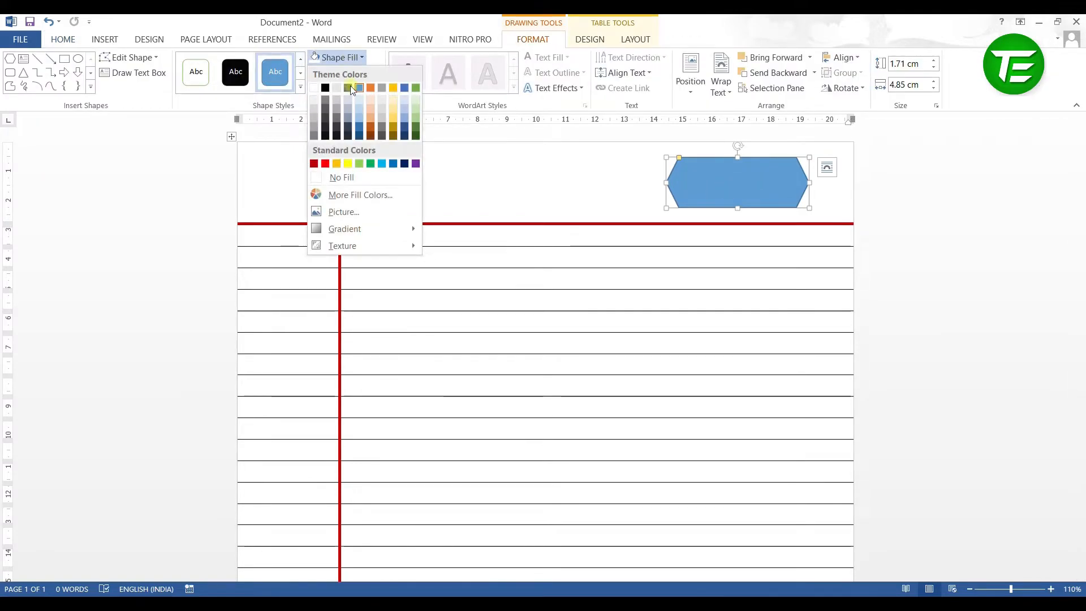
click(340, 178)
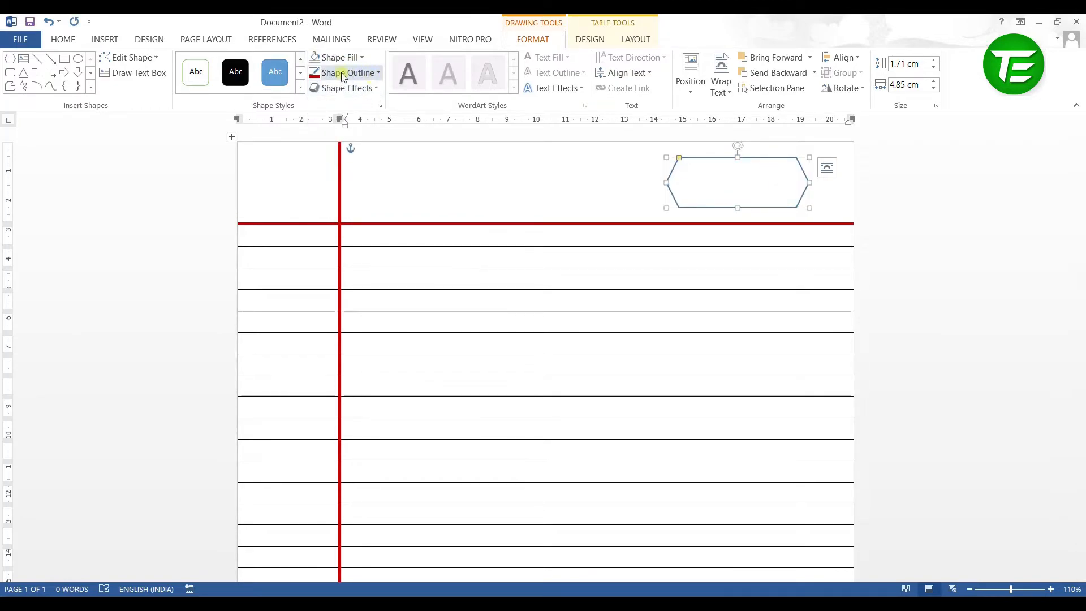
click(377, 75)
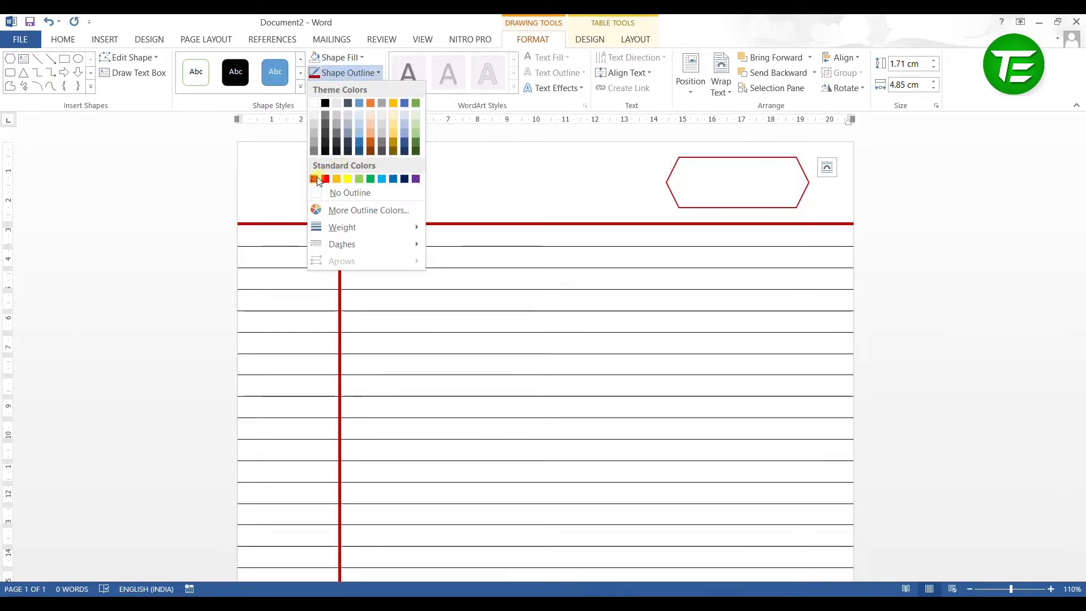
click(318, 179)
scroll(889, 239, down, 6)
click(889, 239)
scroll(340, 272, up, 6)
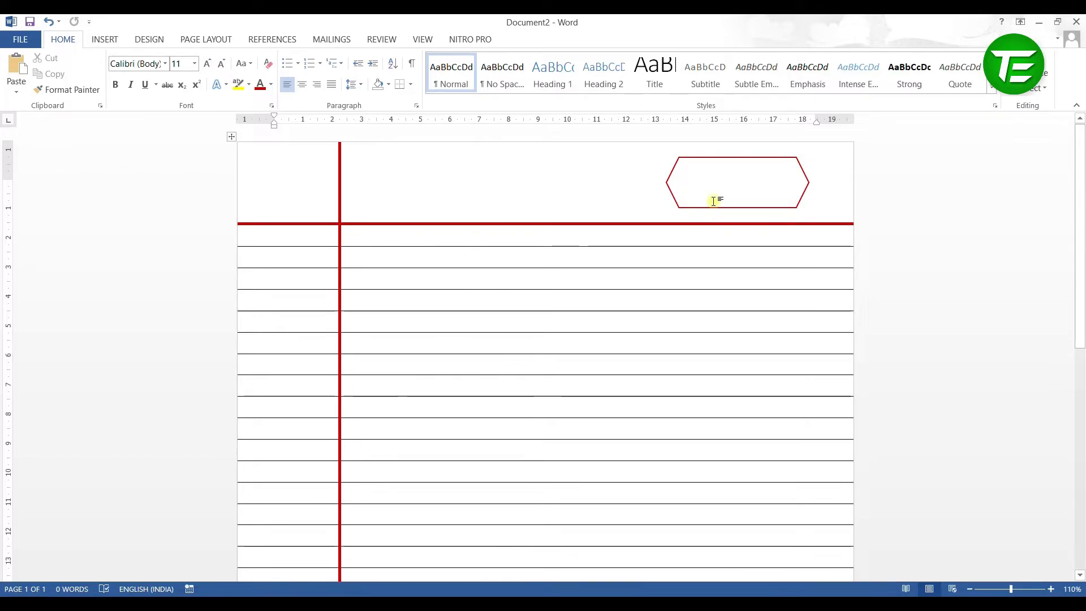
scroll(735, 181, down, 3)
scroll(920, 317, up, 3)
click(732, 158)
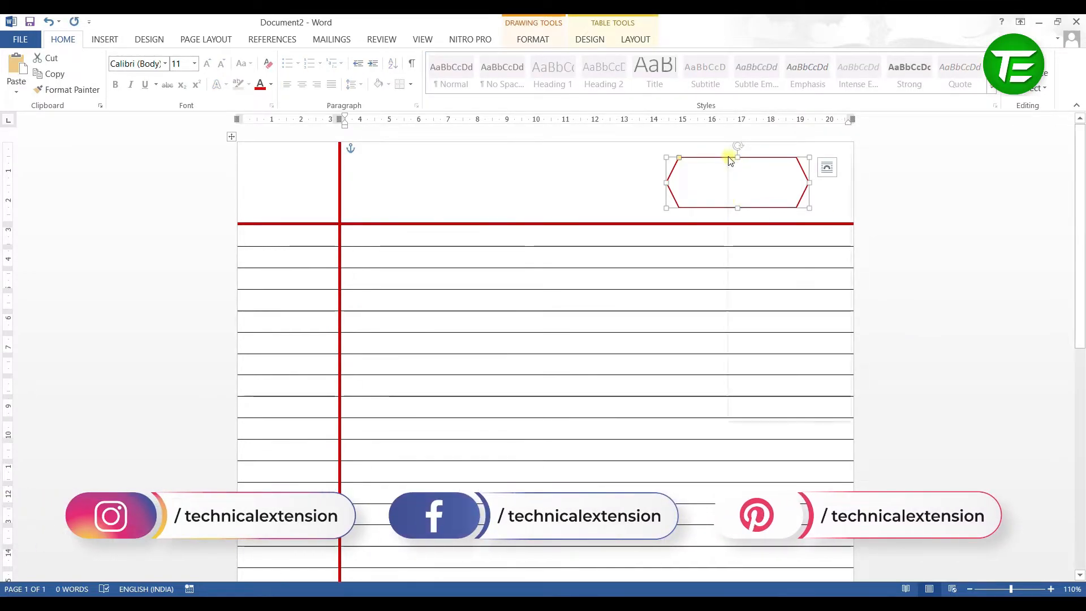
right_click(730, 161)
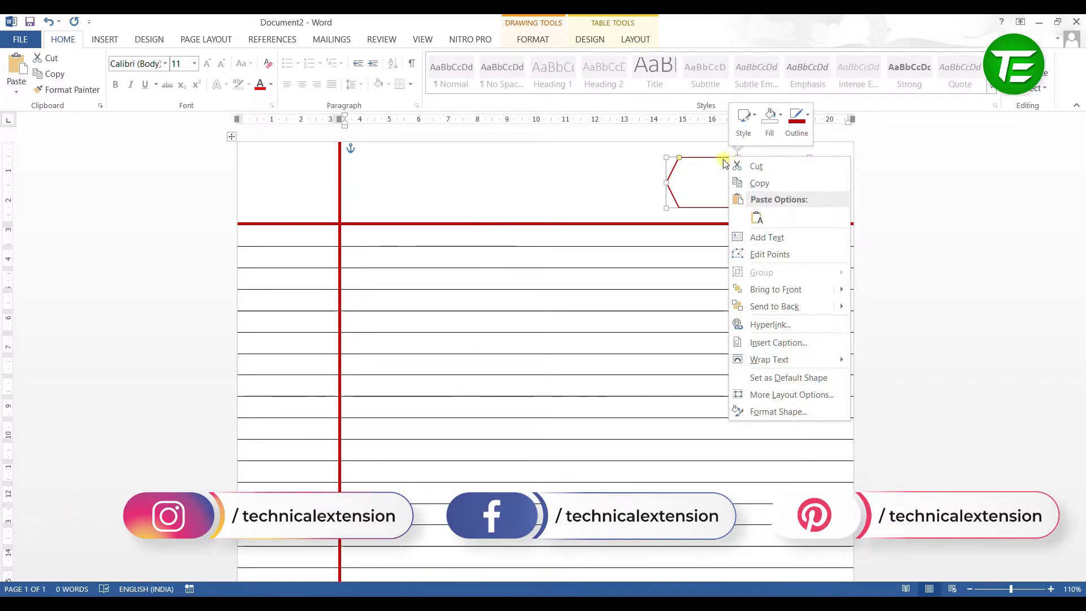
click(713, 182)
right_click(736, 181)
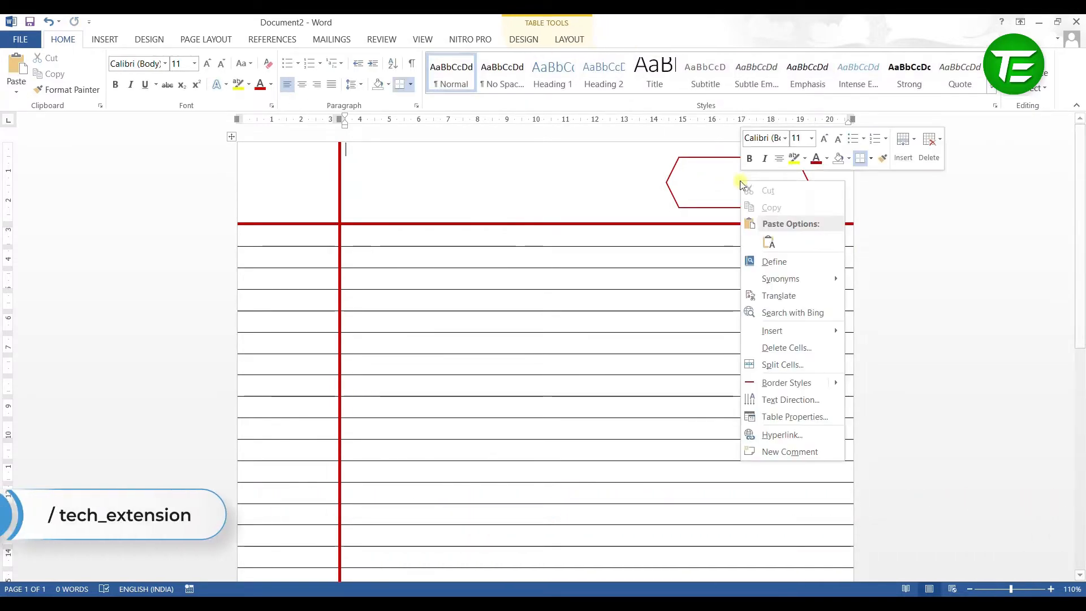
click(710, 156)
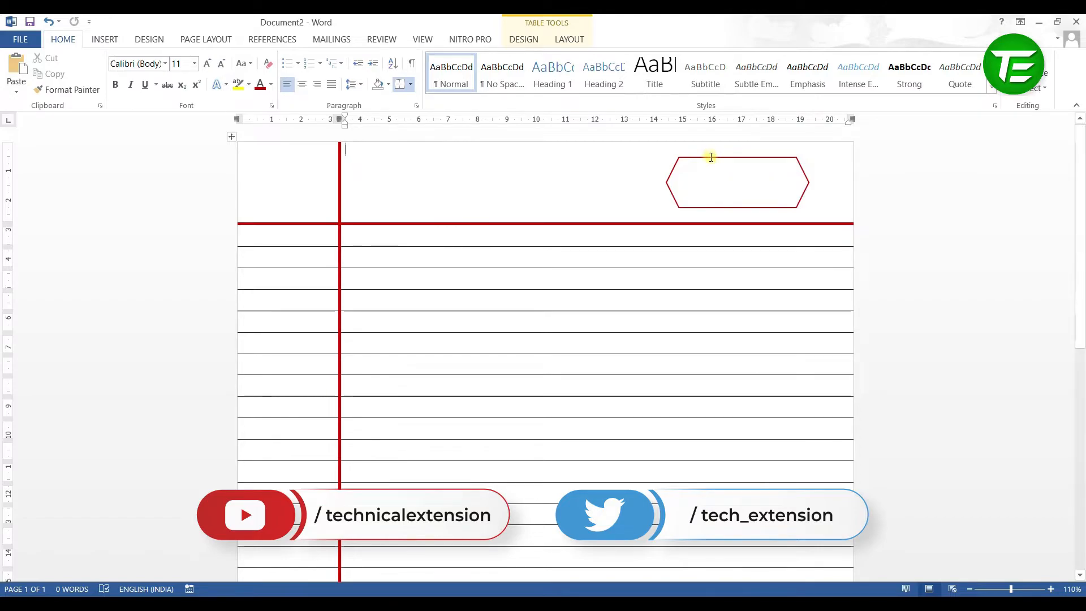
Add the text "Date" inside the hexagon and colour it dark red
click(710, 159)
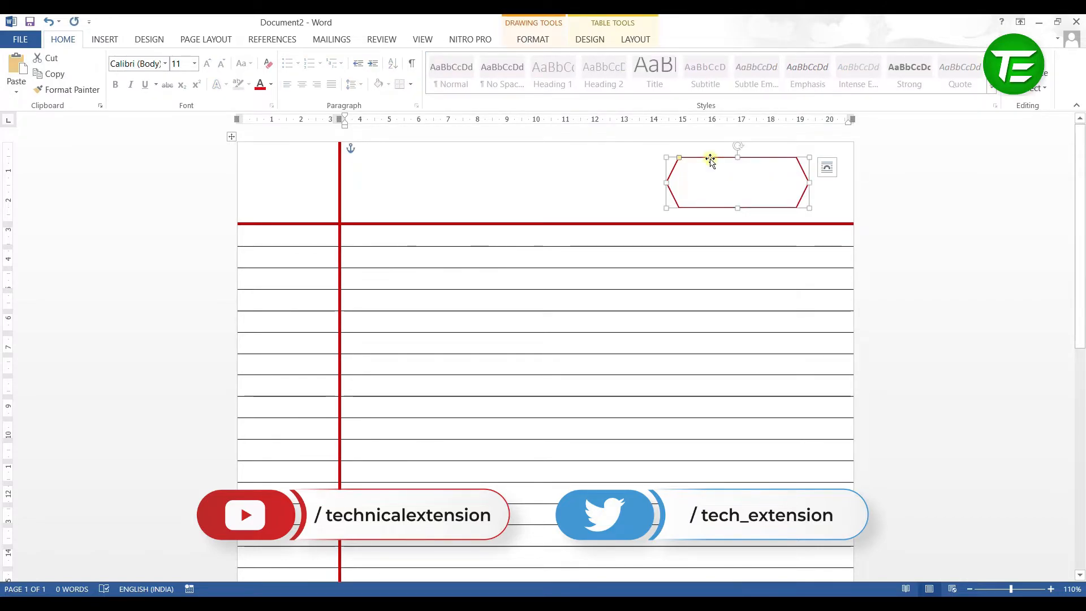
right_click(710, 160)
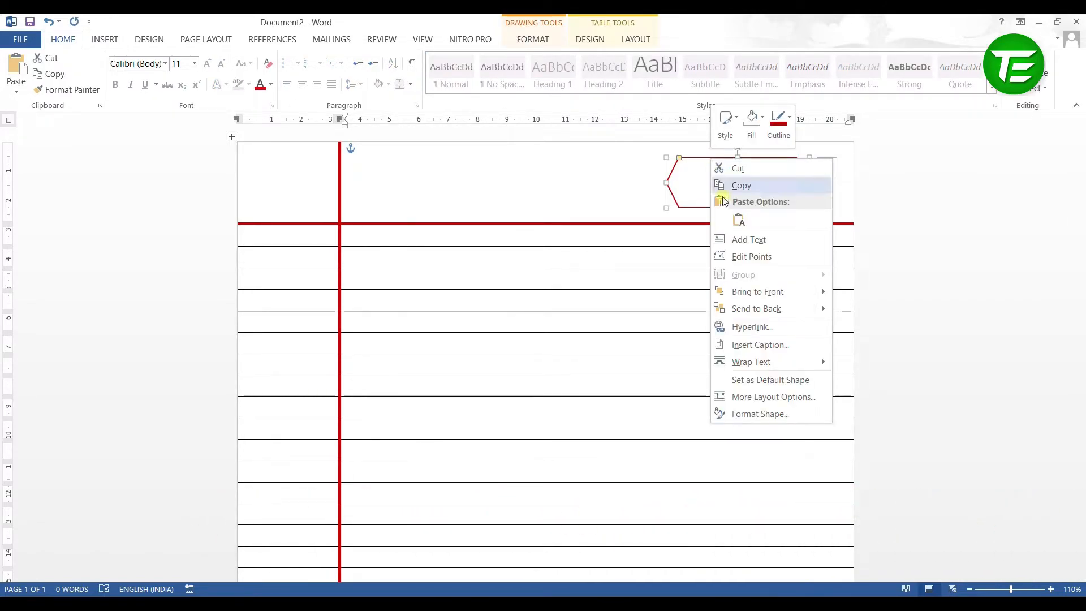
click(741, 238)
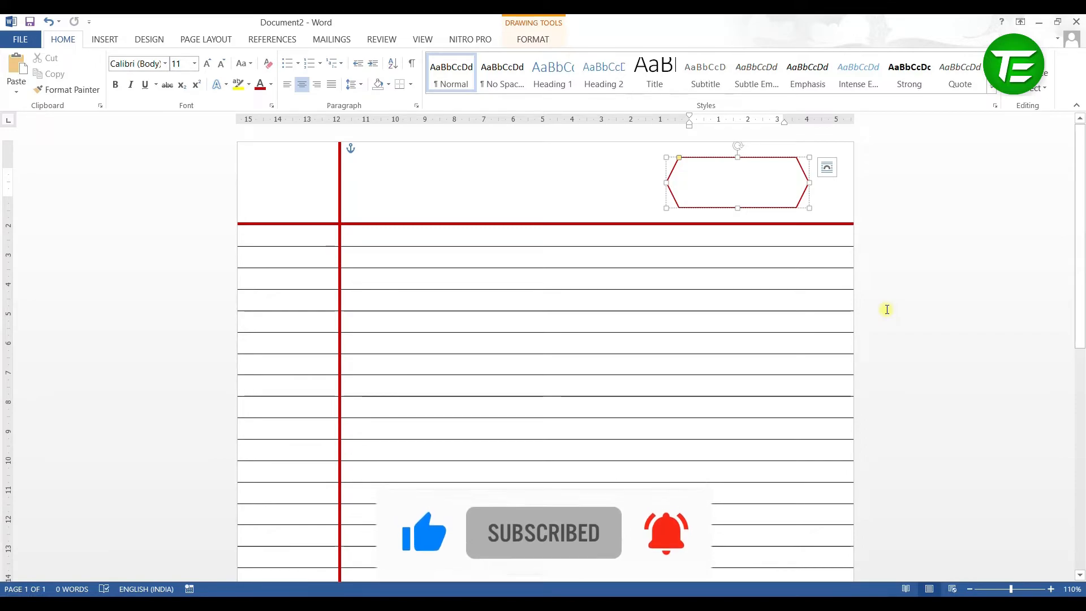
text(Date)
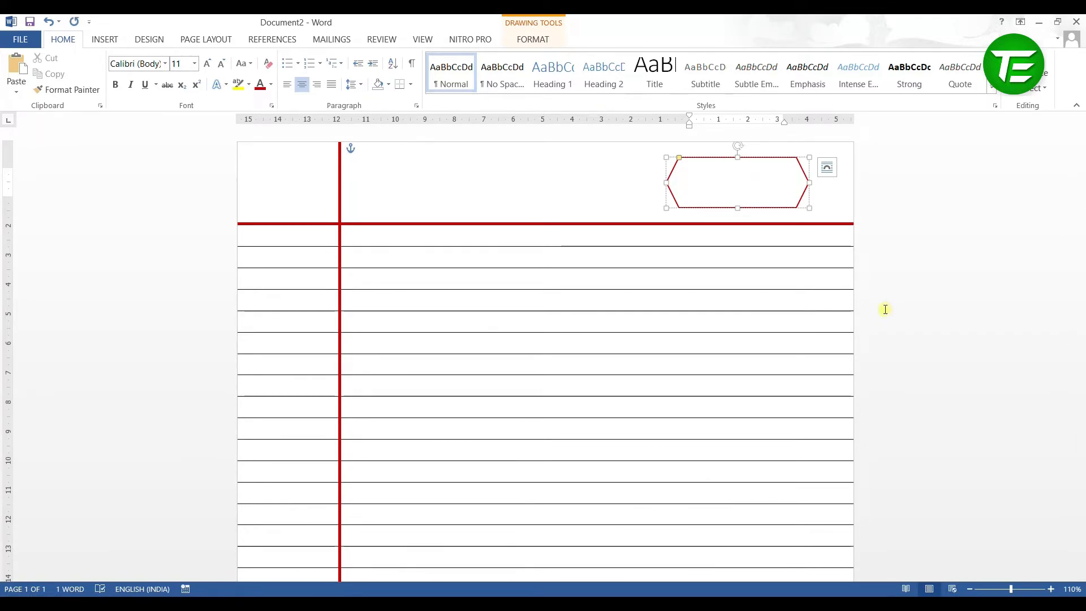
double_click(726, 178)
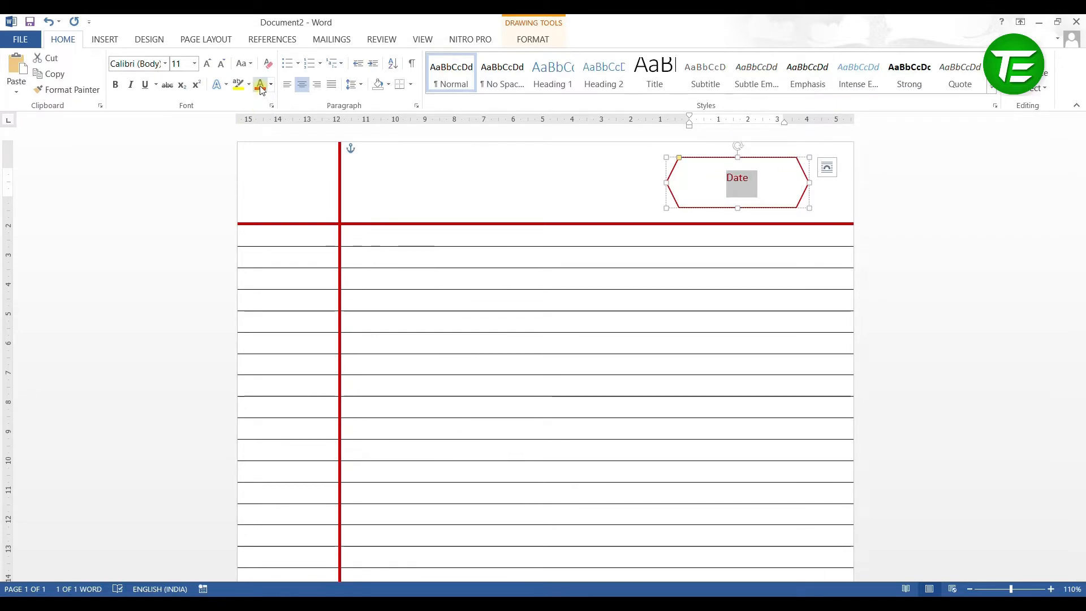
click(752, 177)
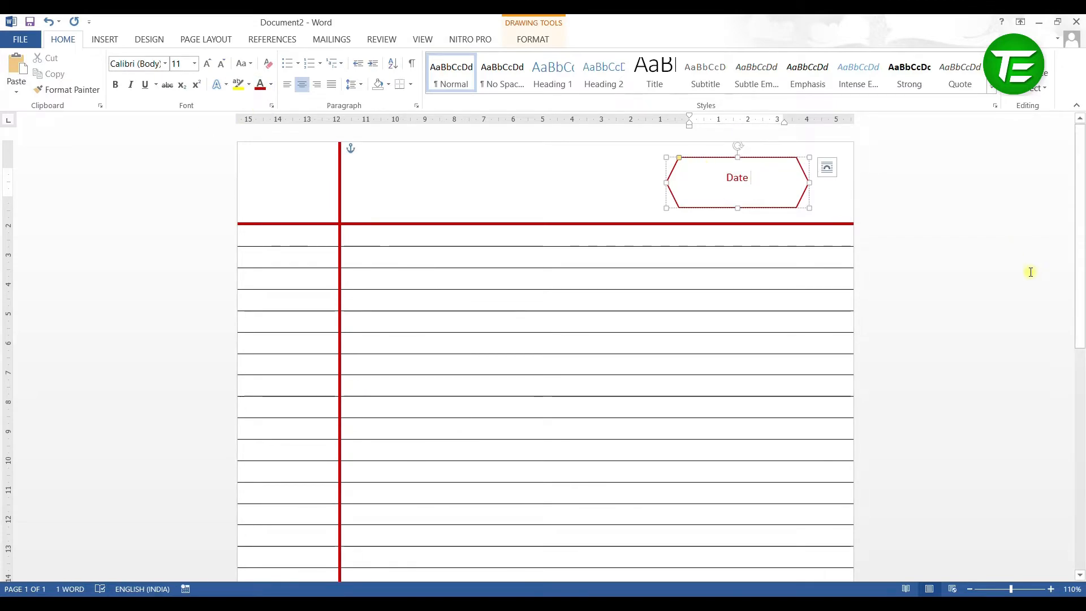
Add a dotted blank after "Date" in the hexagon and set the whole line to 8 pt
text(......)
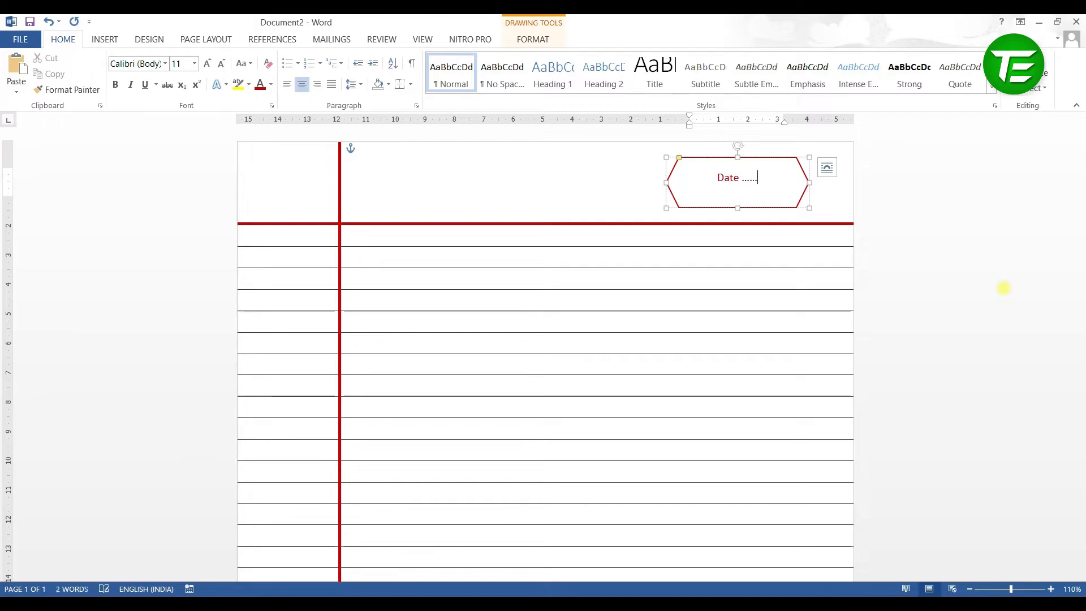
text(................)
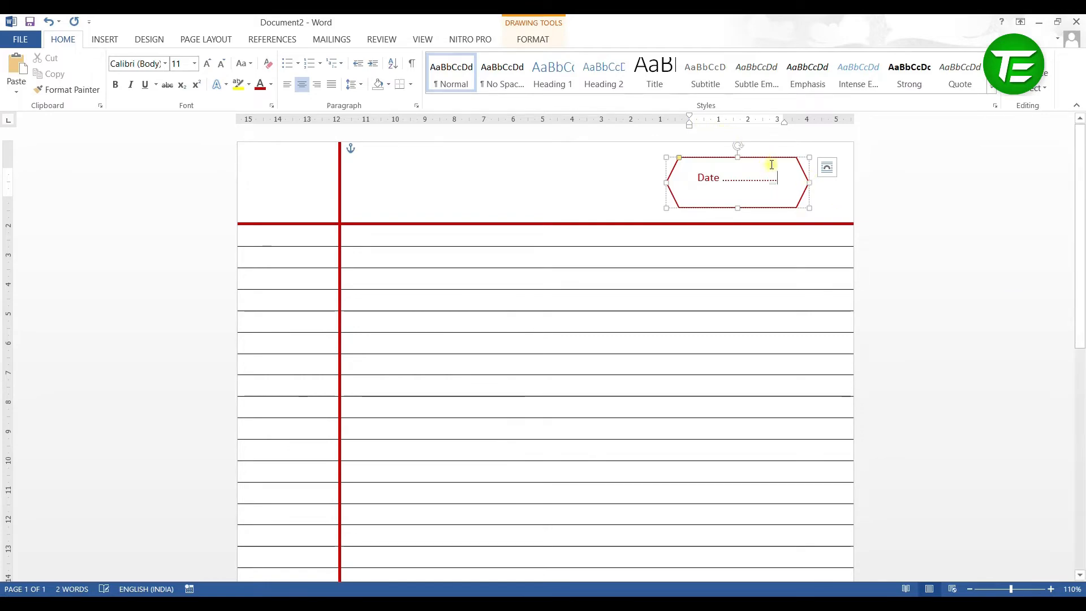
drag(780, 180, 699, 176)
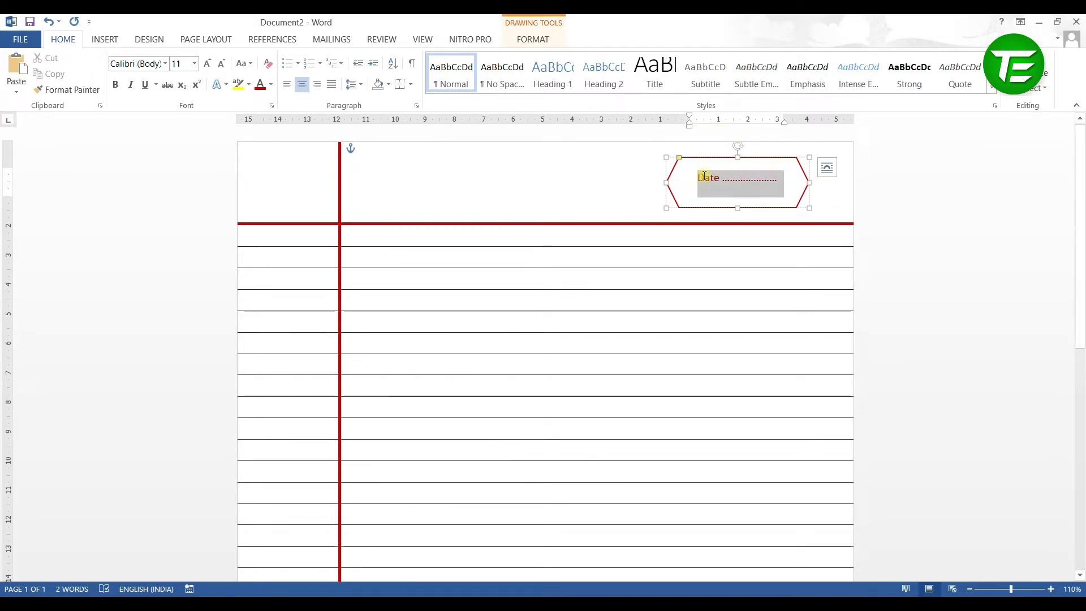
click(194, 65)
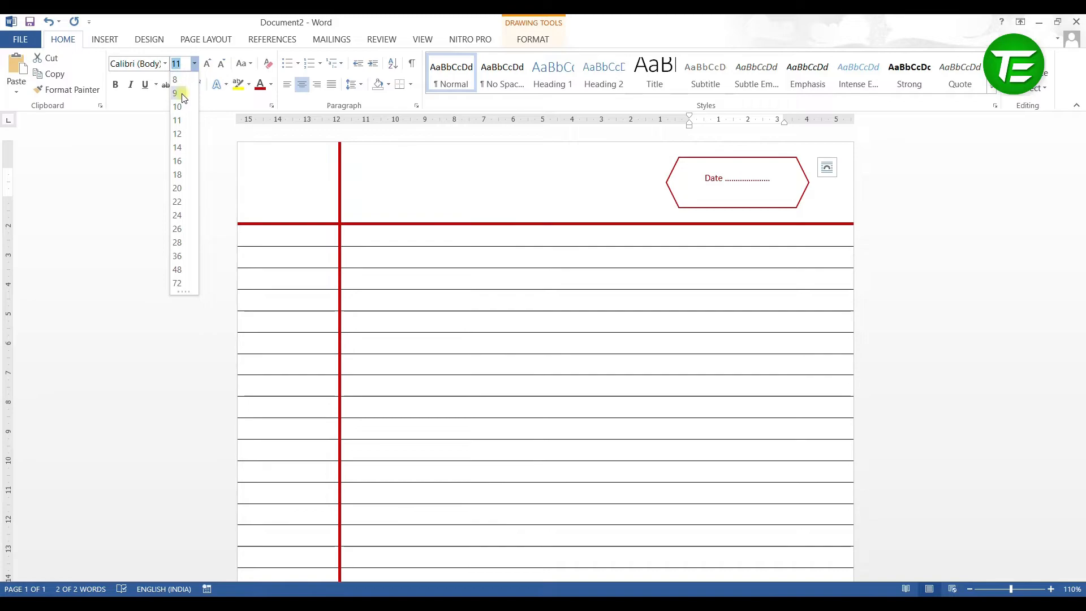
click(176, 79)
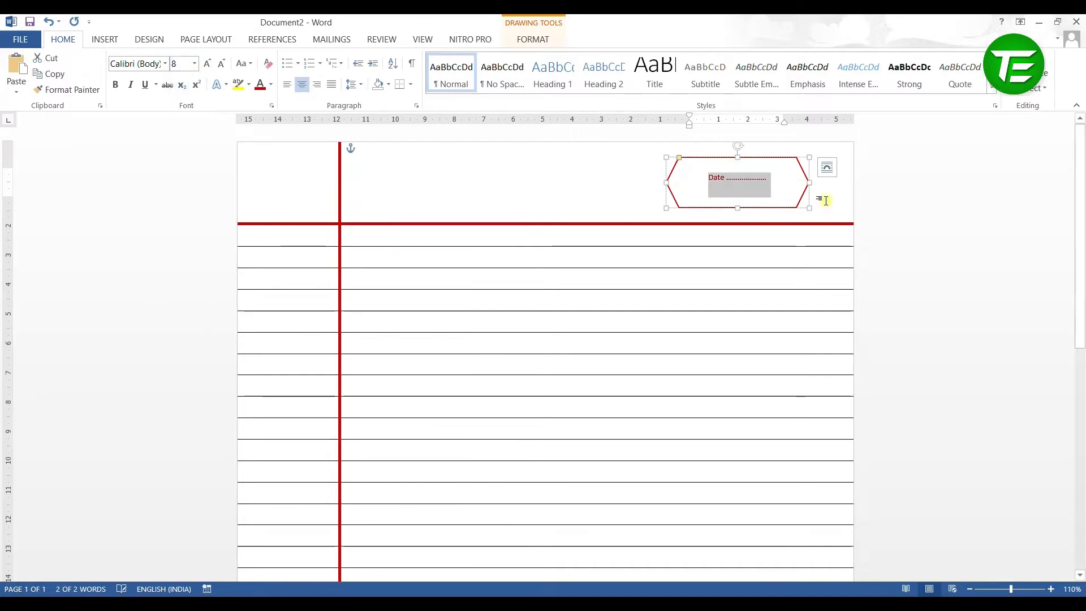
Lengthen the dotted blank after "Date" and add a second line reading "Page No." and "Class", each followed by dots
click(769, 182)
text(...............)
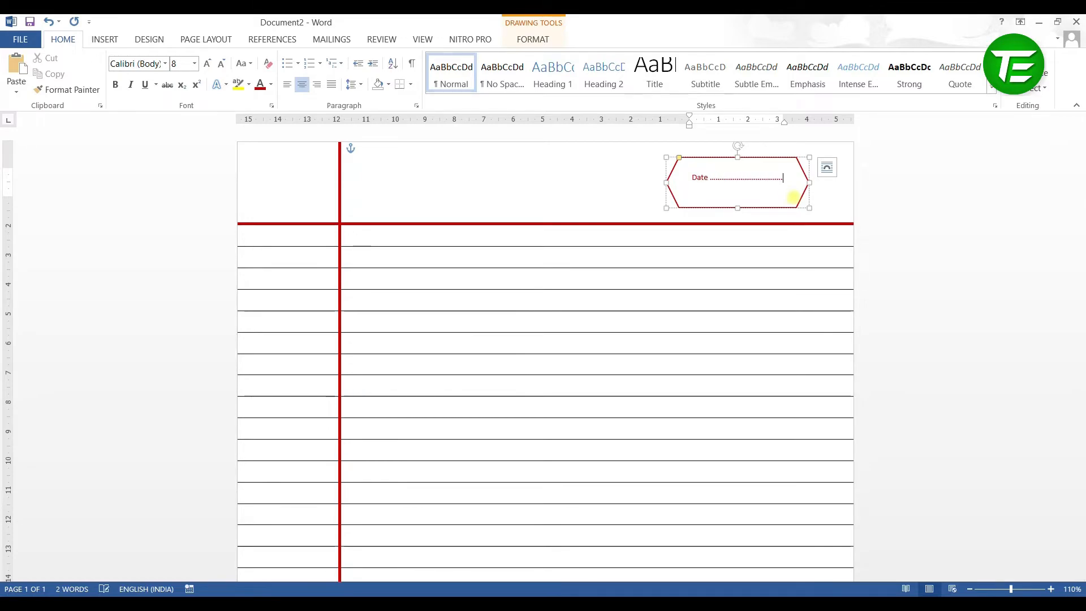
text(.)
text(....)
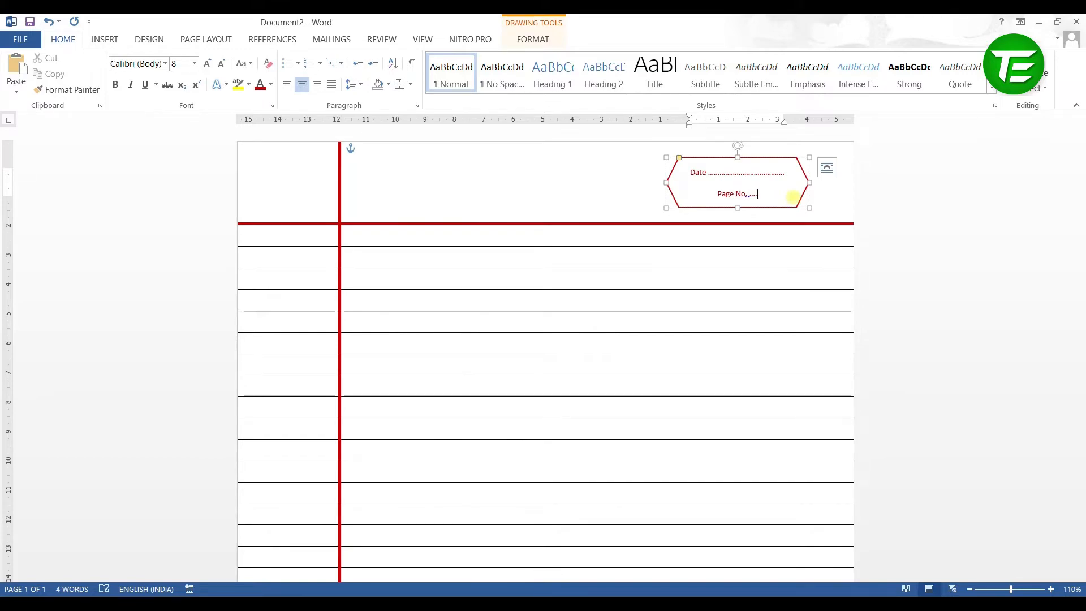
text( Class ...)
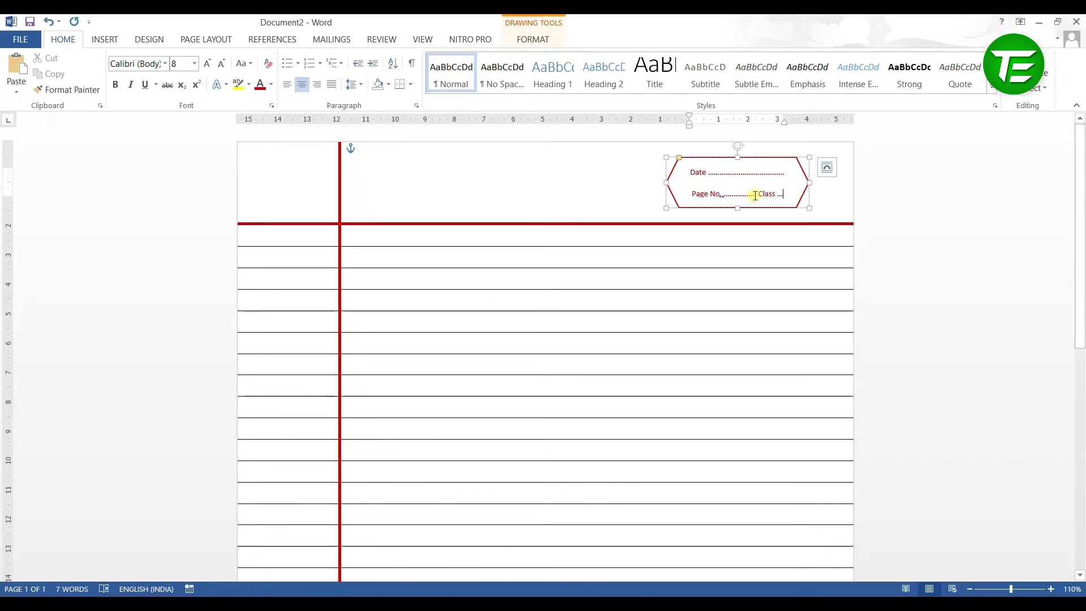
Shorten the dotted blank between "Page No." and "Class" in the hexagon
key(BackSpace)
key(BackSpace)
key(BackSpace)
key(BackSpace)
click(783, 194)
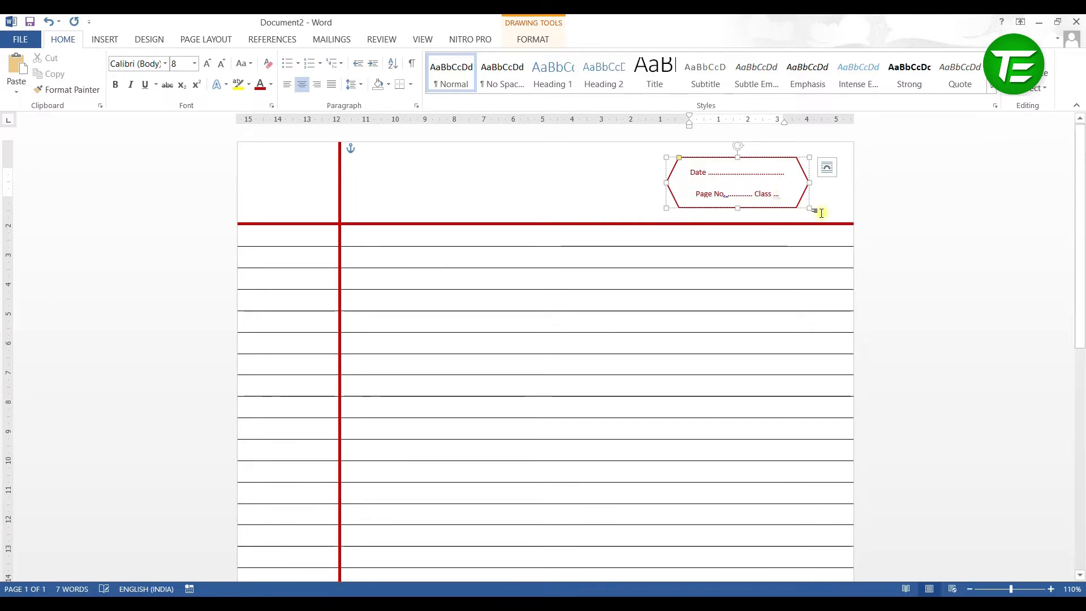
Extend the dots after "Class" and bring the "Page No." and "Class" line directly under the Date line
text(....)
key(BackSpace)
key(BackSpace)
key(BackSpace)
key(BackSpace)
key(BackSpace)
key(BackSpace)
key(BackSpace)
key(BackSpace)
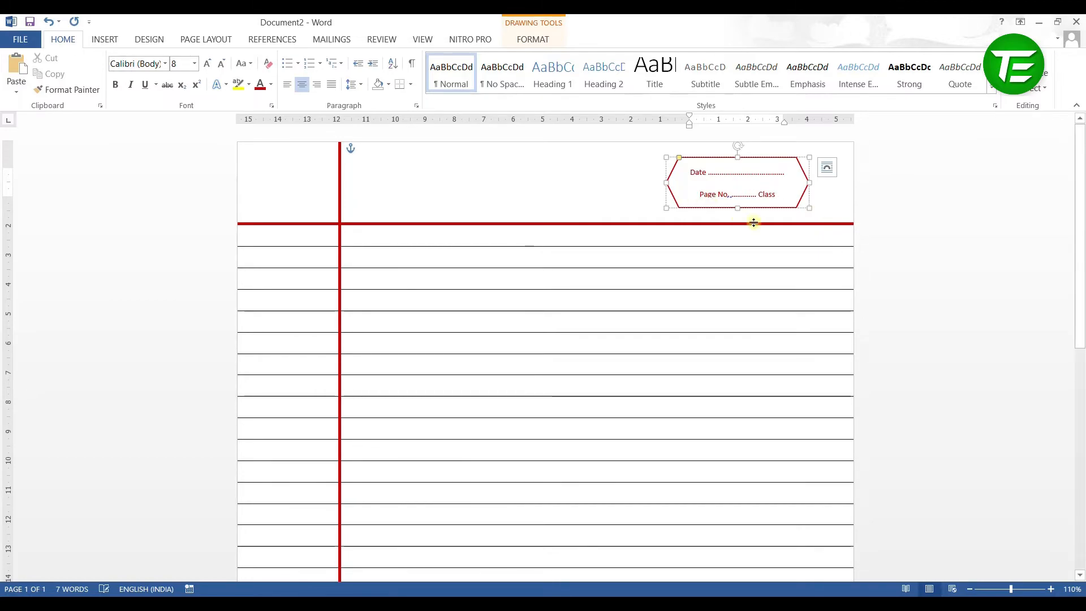
key(BackSpace)
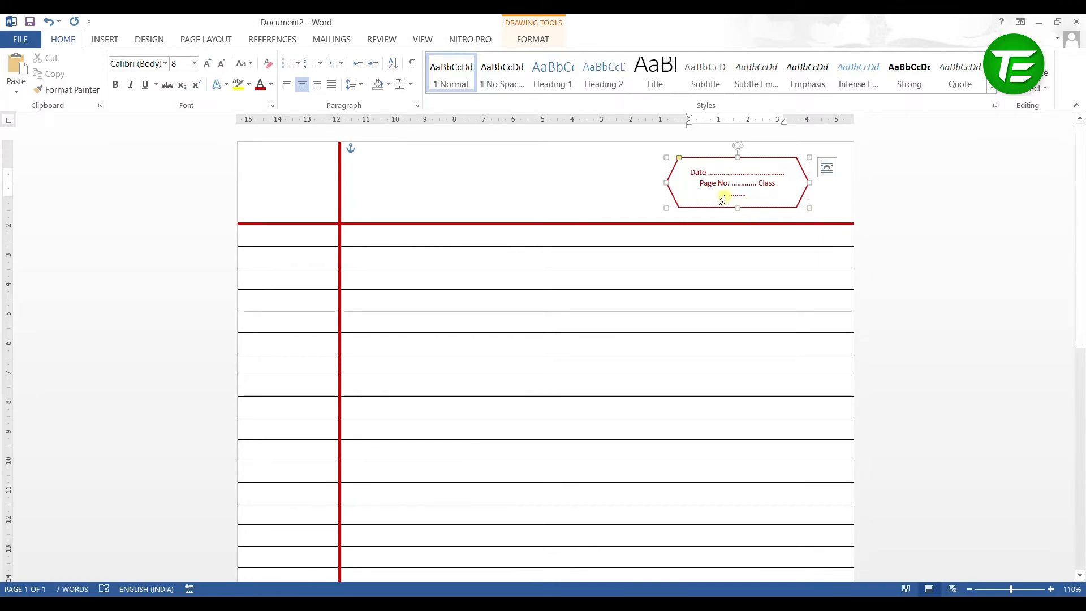
key(BackSpace)
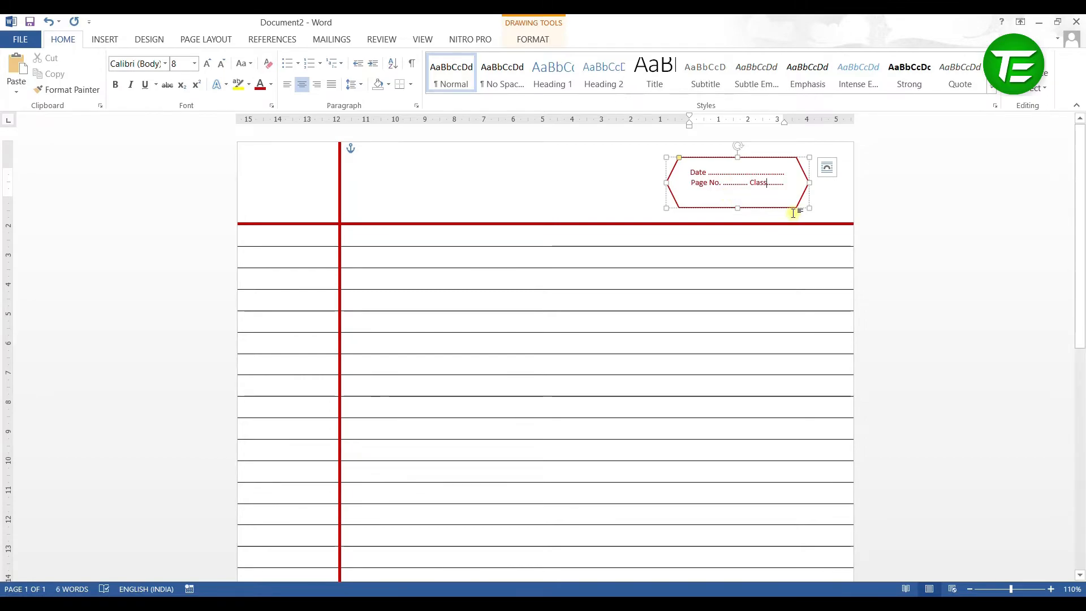
Try "Class" on its own line, then rejoin it to the "Page No." line with a shorter dotted blank between them
key(Return)
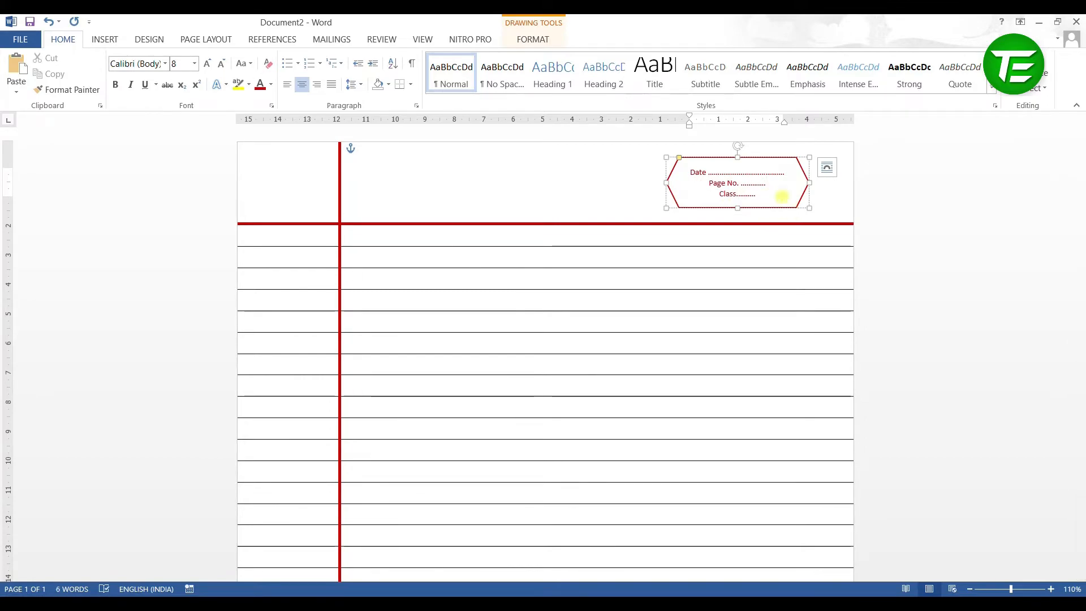
key(BackSpace)
key(BackSpace)
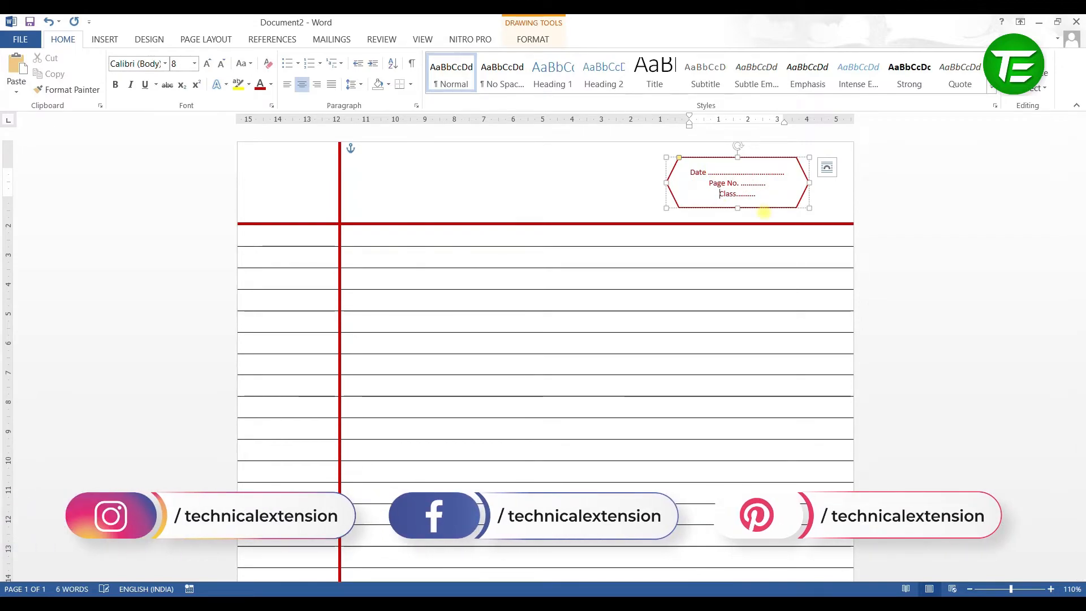
click(740, 182)
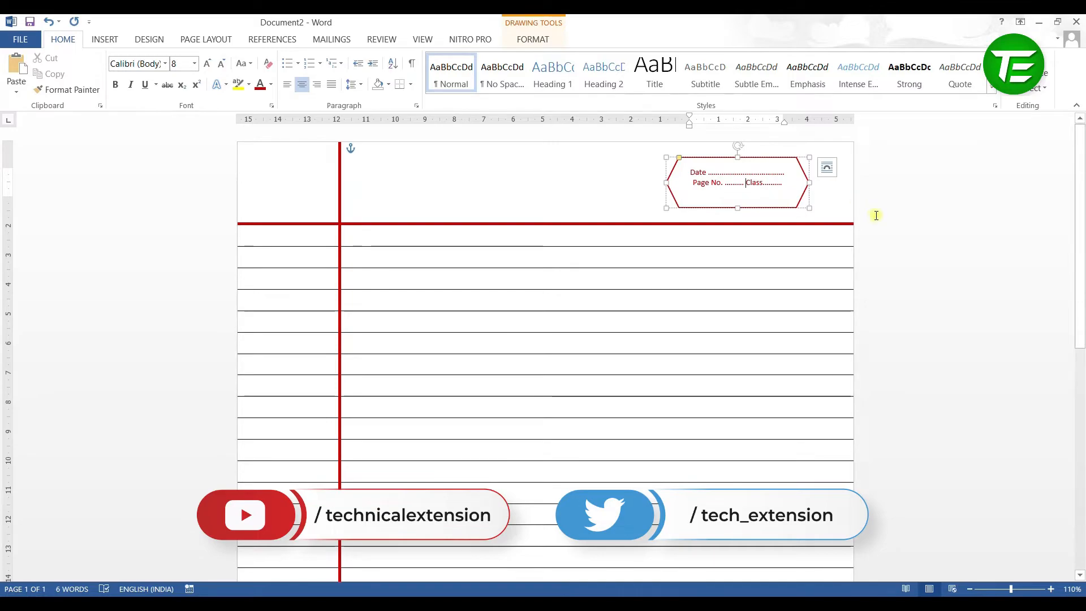
click(744, 202)
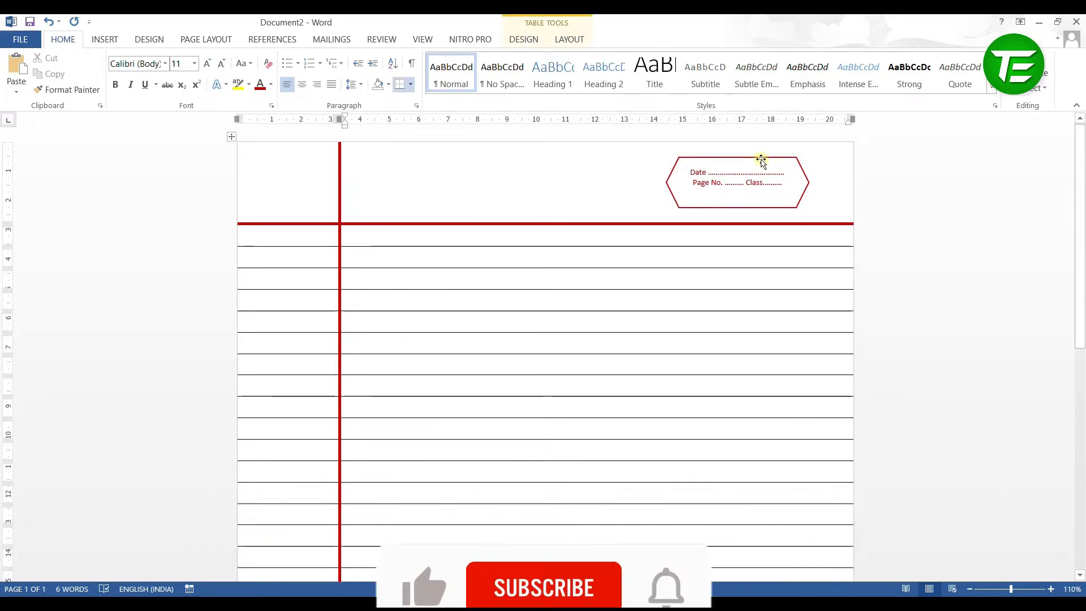
Insert a line break after the Date line to space it from the "Page No." and "Class" line
click(785, 172)
key(Return)
click(922, 221)
scroll(886, 260, up, 12)
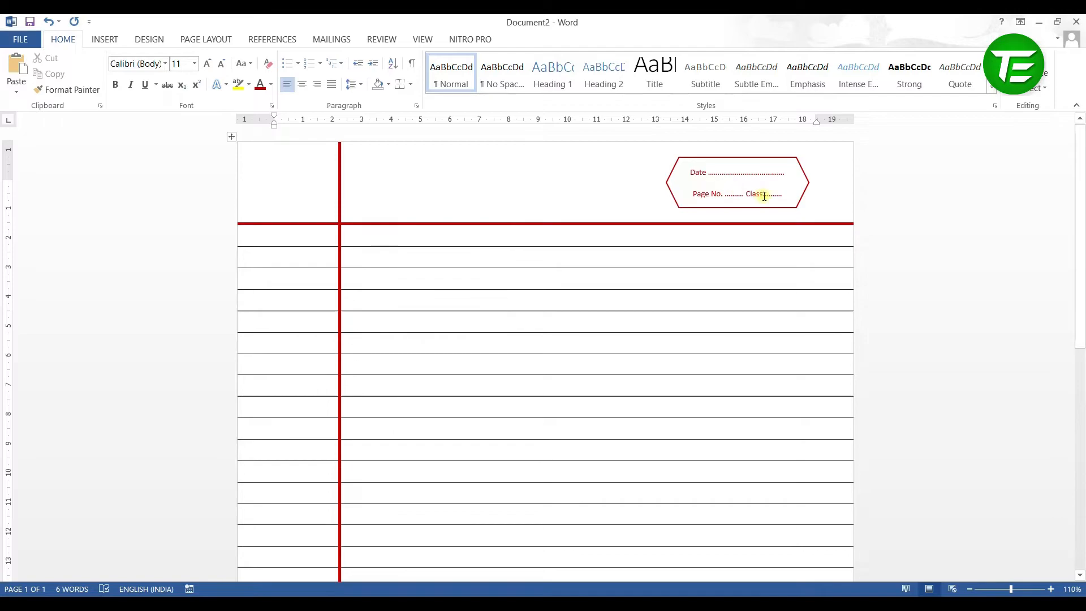
Insert a built-in Simple Text Box into the document
scroll(707, 410, down, 10)
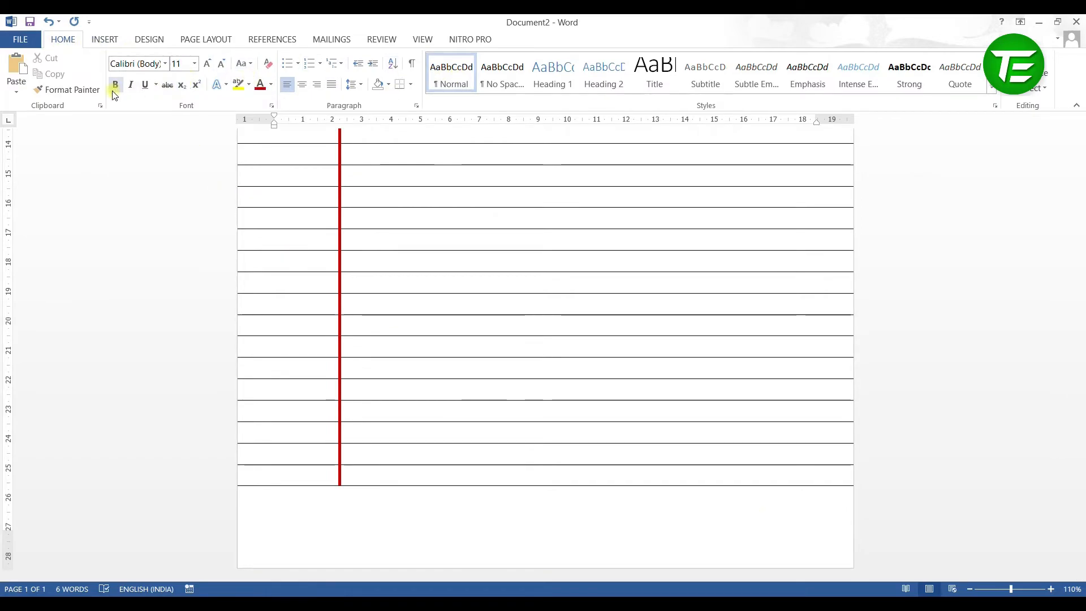
click(105, 38)
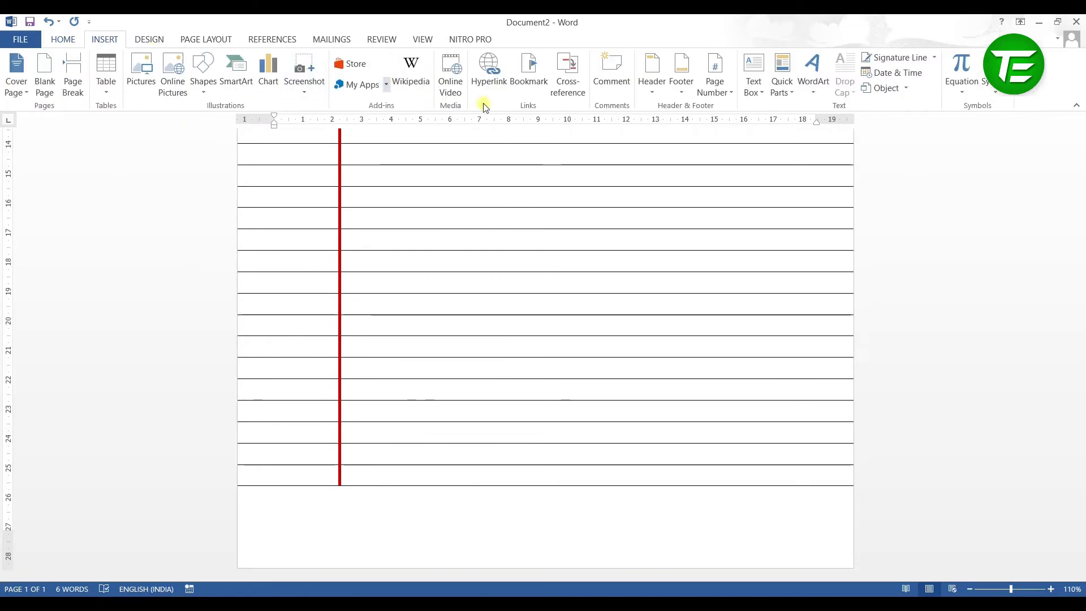
click(754, 85)
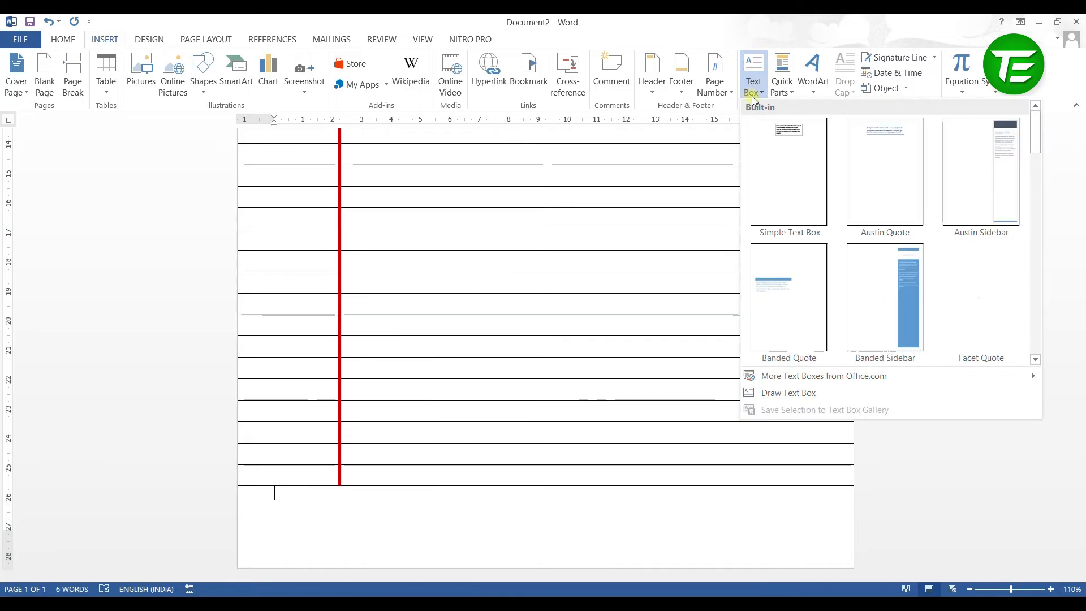
click(800, 163)
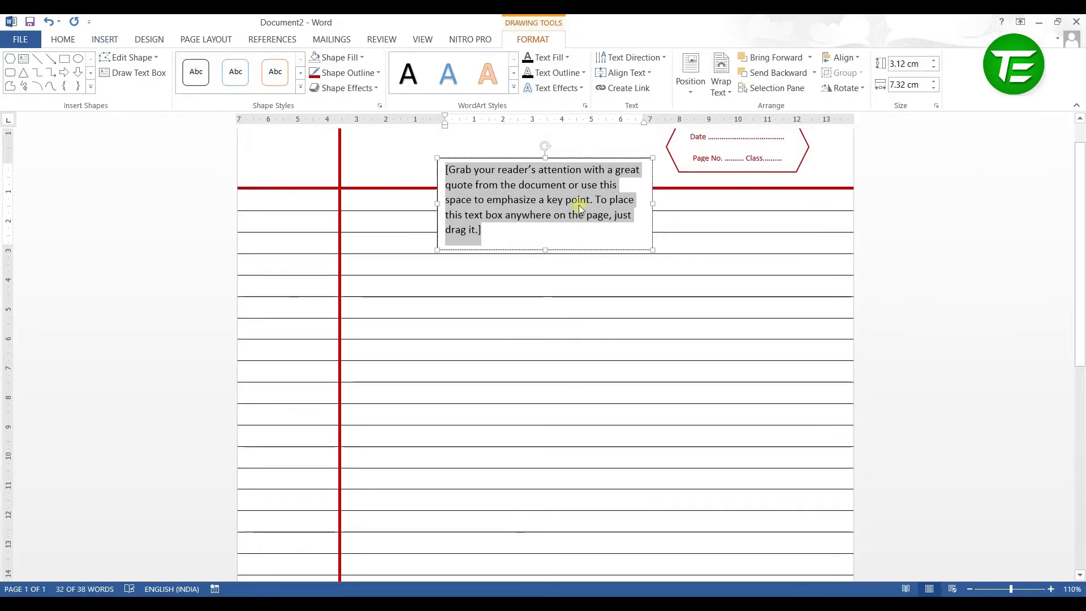
Move the text box down to the page's bottom margin area, near the end of the ruled lines
click(579, 159)
drag(579, 159, 590, 552)
scroll(630, 342, down, 9)
scroll(622, 315, up, 1)
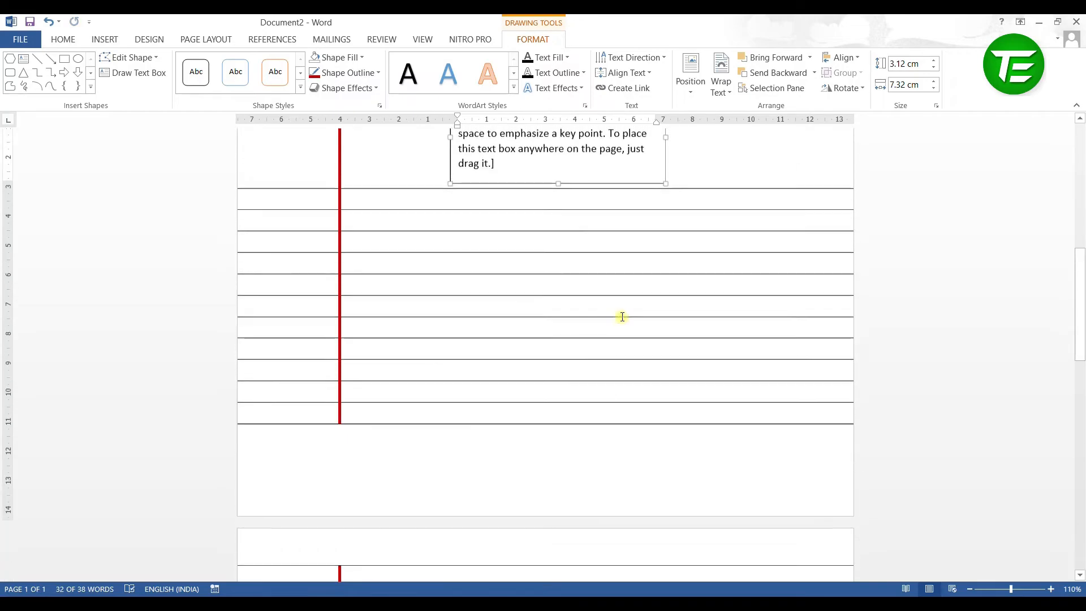
drag(616, 185, 650, 528)
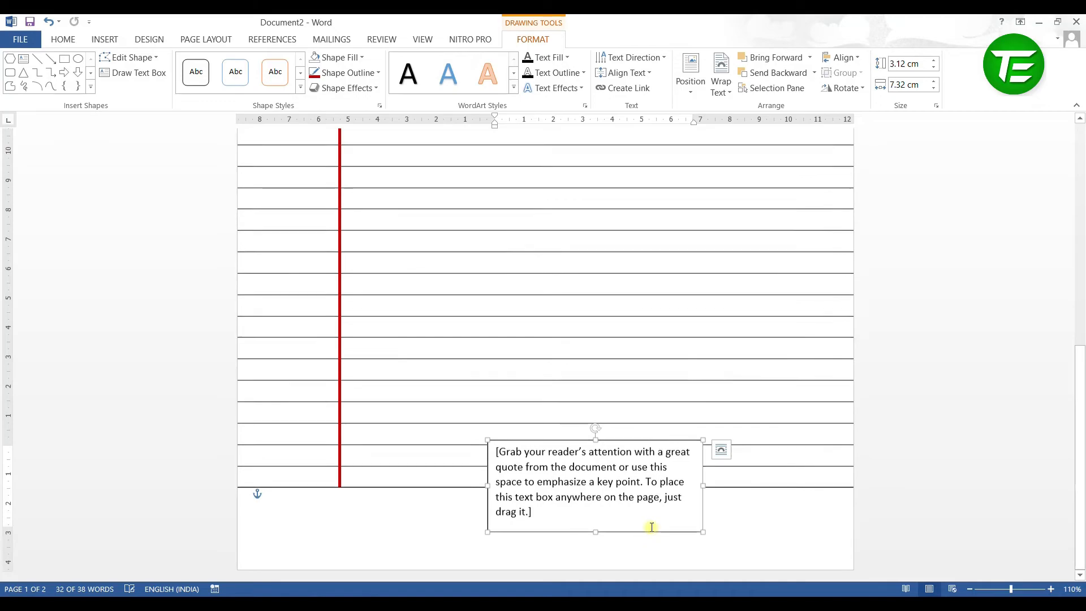
Shrink the text box to a small box below the last ruled line and set its text to 8 pt
drag(702, 437, 601, 500)
click(73, 39)
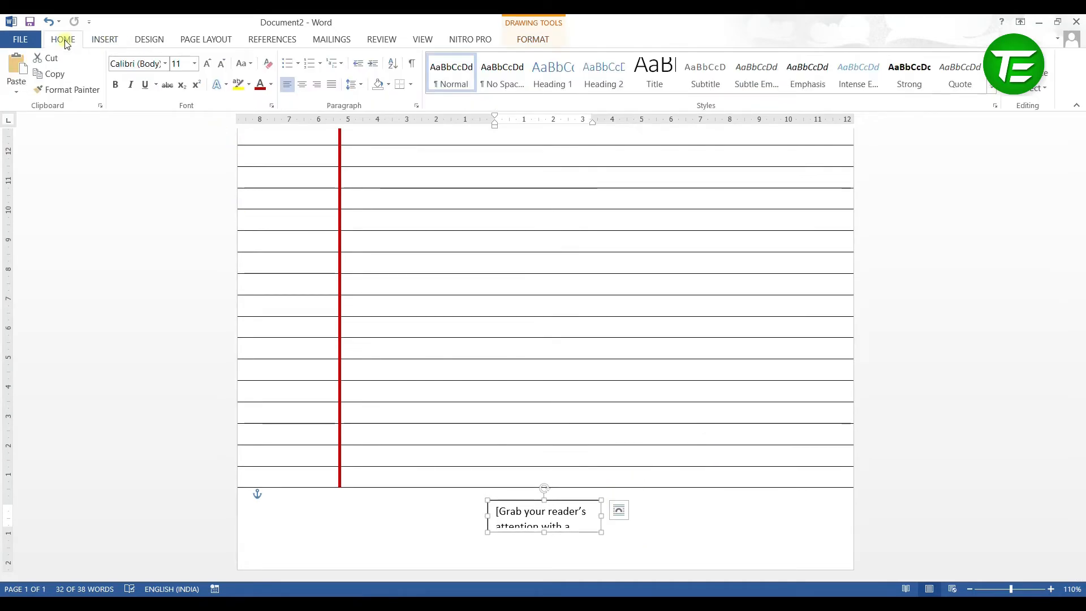
click(221, 64)
click(220, 64)
click(194, 64)
click(185, 80)
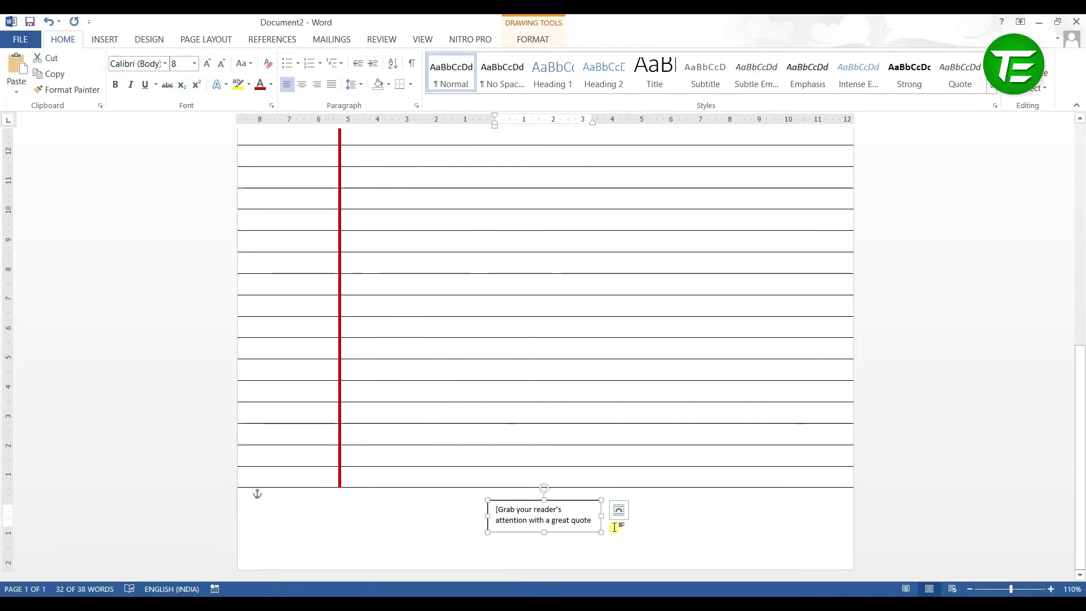
Widen the text box below the ruled lines to about 12.08 cm and set its outline to white
drag(603, 517, 791, 530)
drag(8, 527, 8, 537)
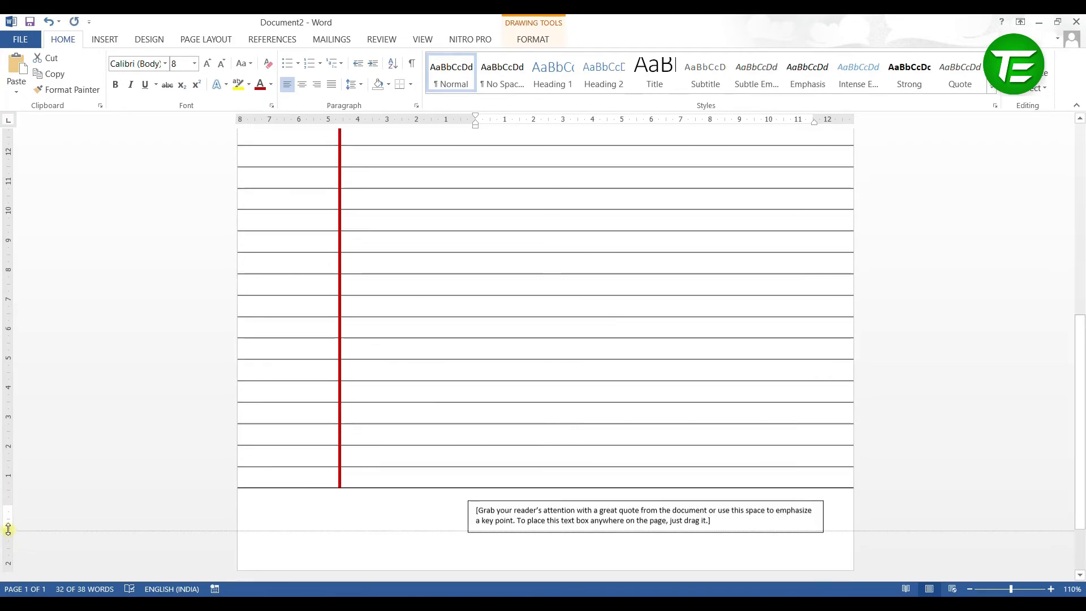
double_click(488, 499)
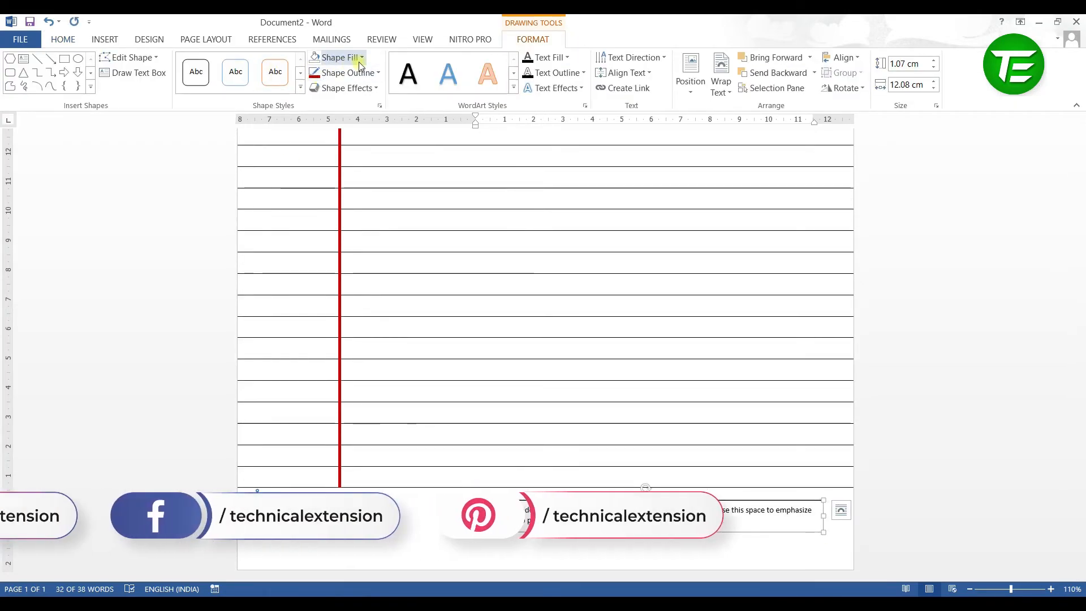
click(377, 73)
click(315, 105)
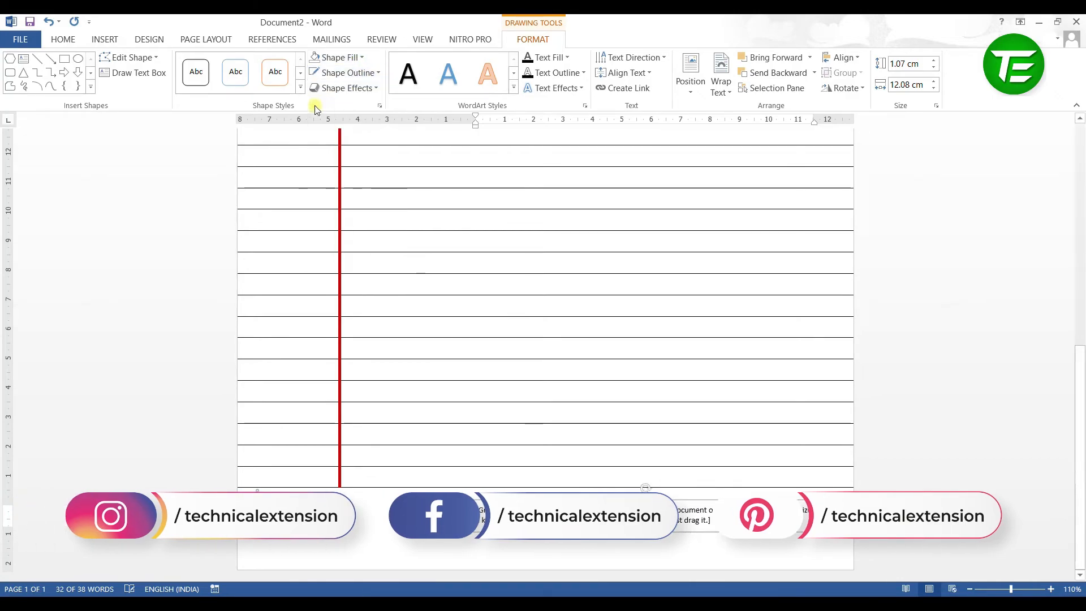
click(977, 400)
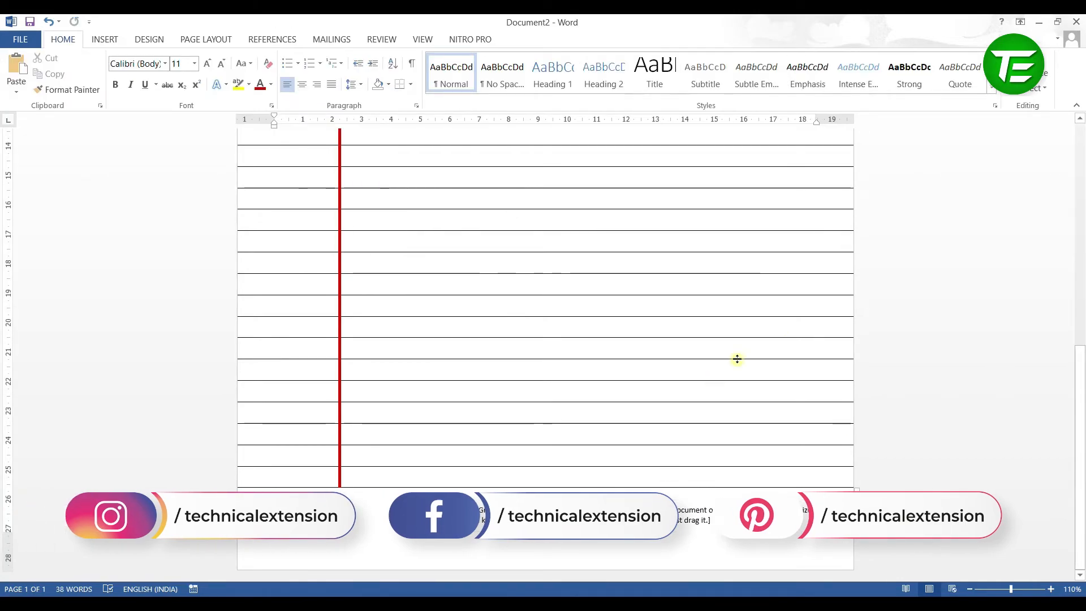
Print the page with the Adobe PDF printer, save it to the Desktop as Document2.pdf, and look over the PDF
scroll(759, 393, up, 12)
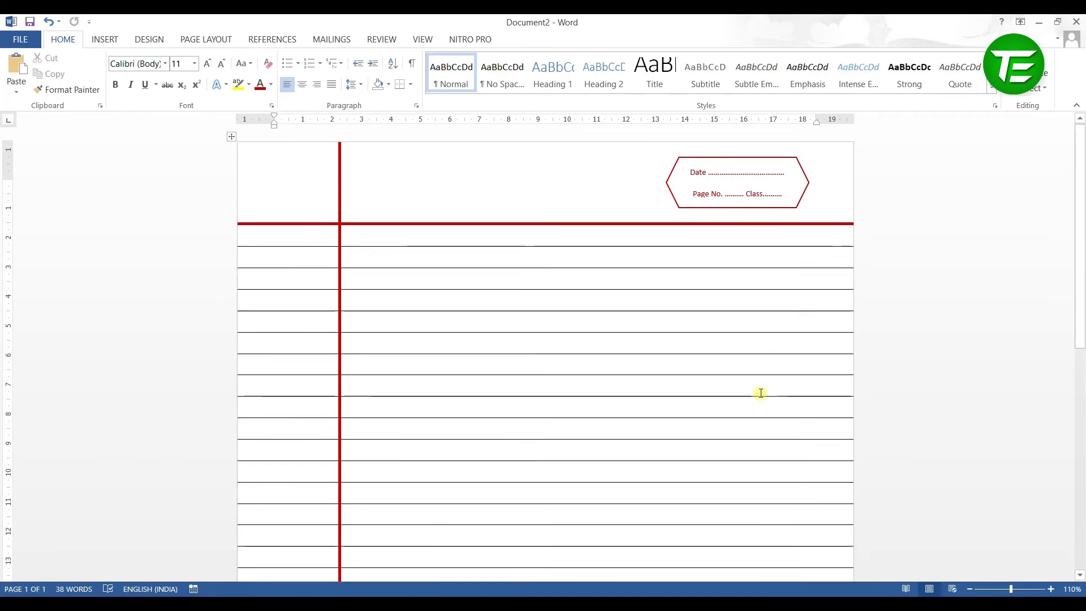
click(31, 43)
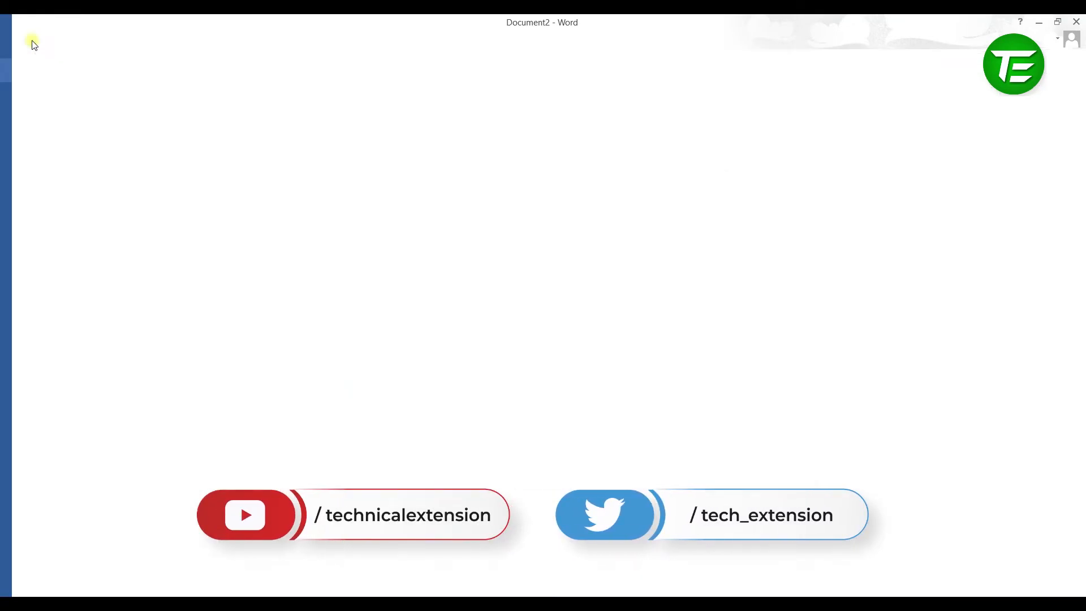
click(31, 198)
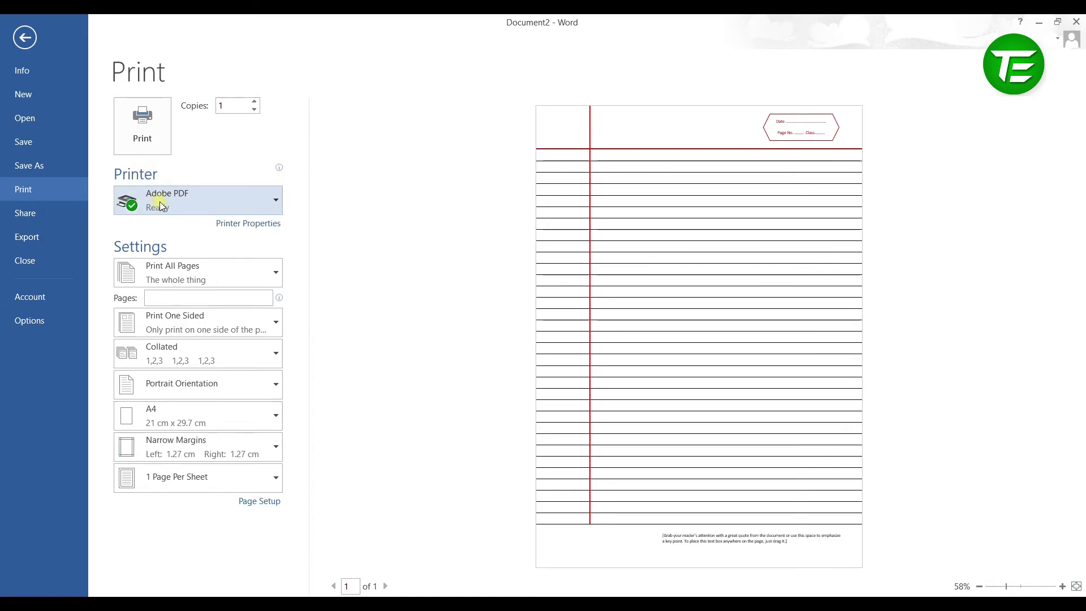
mouse_move(162, 206)
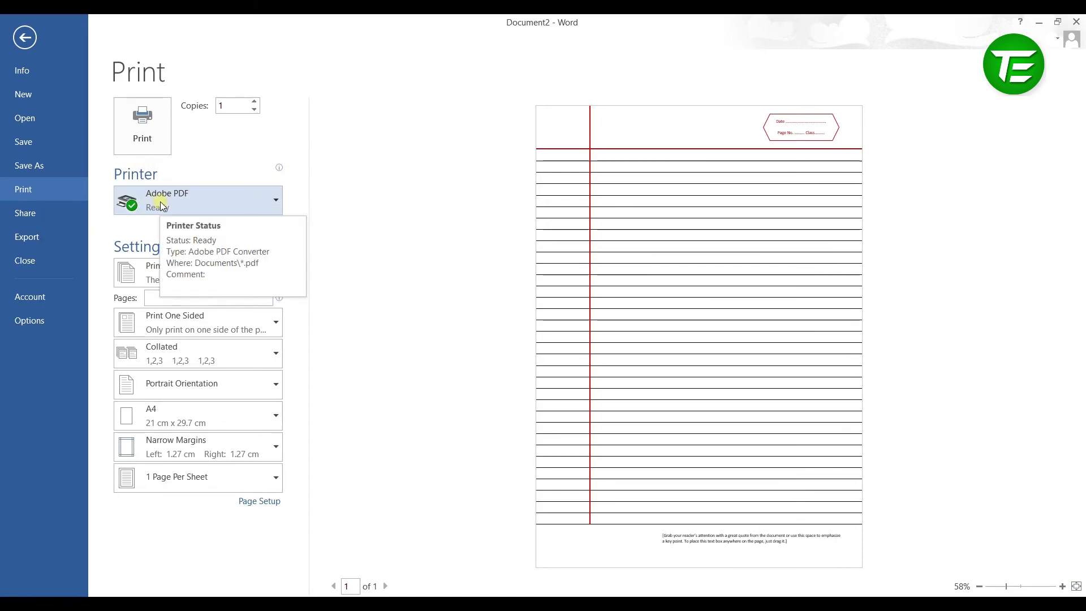
click(159, 133)
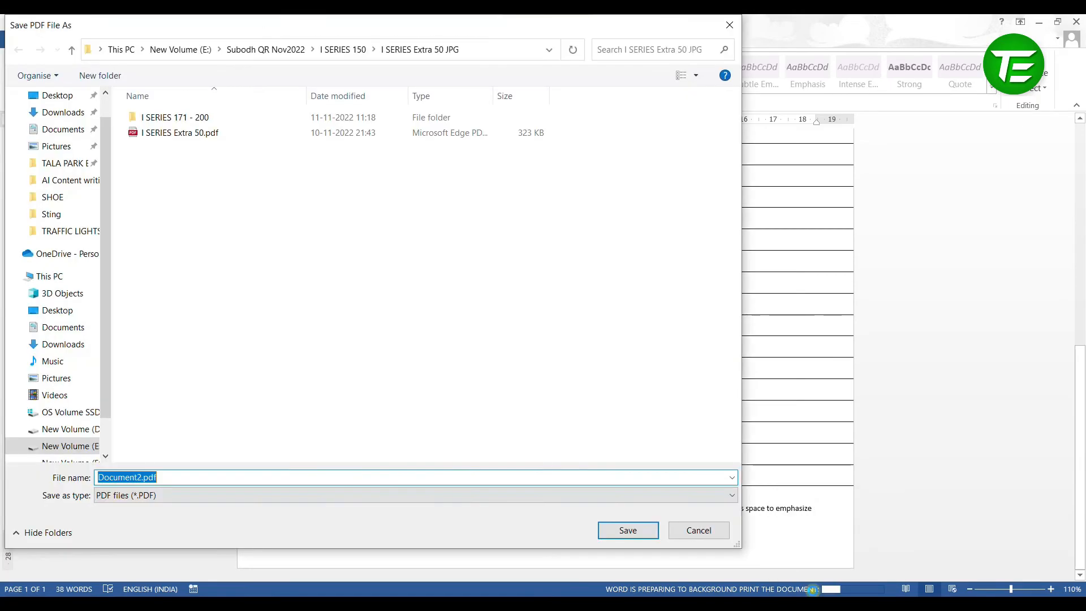
click(43, 97)
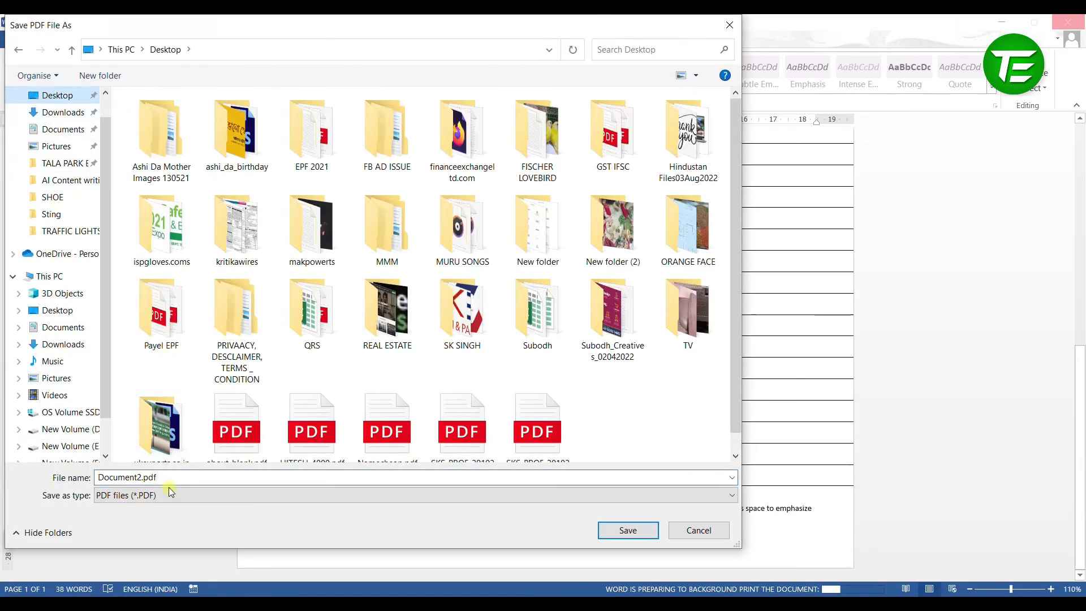
click(627, 530)
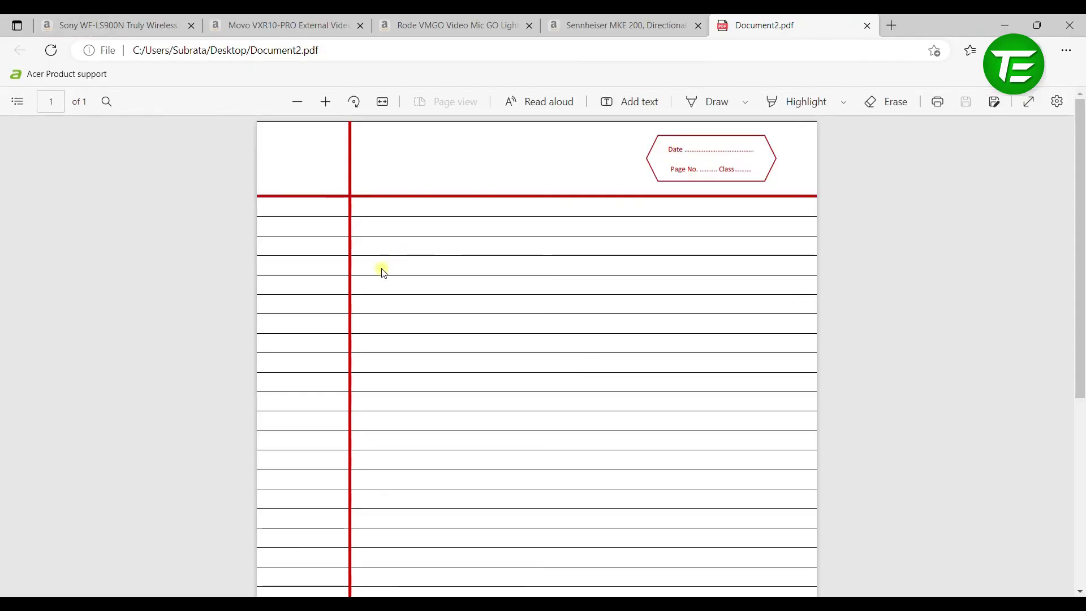
scroll(867, 306, down, 5)
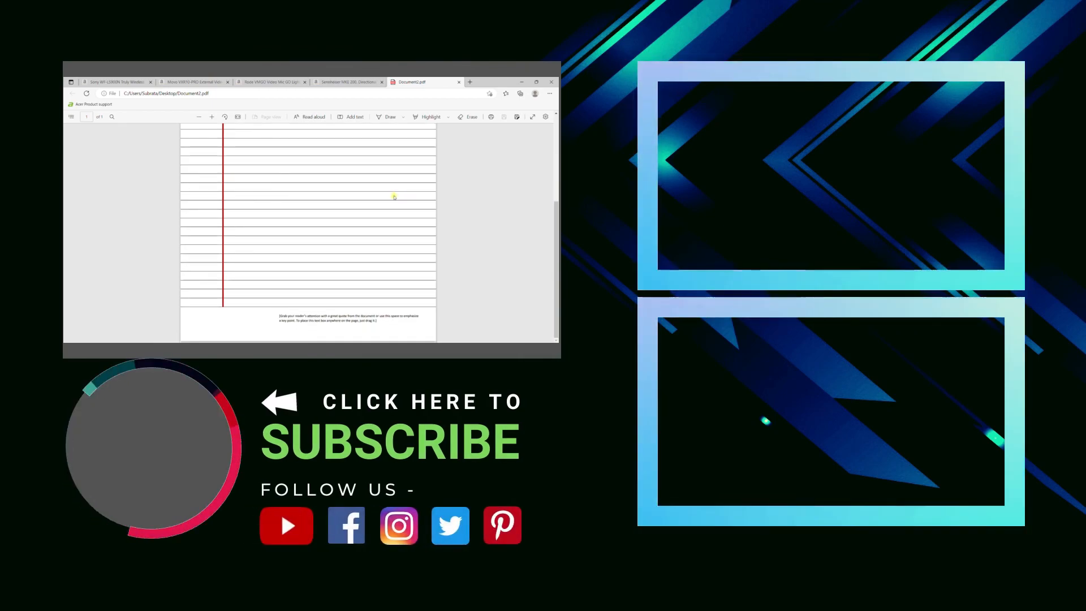
scroll(395, 196, up, 5)
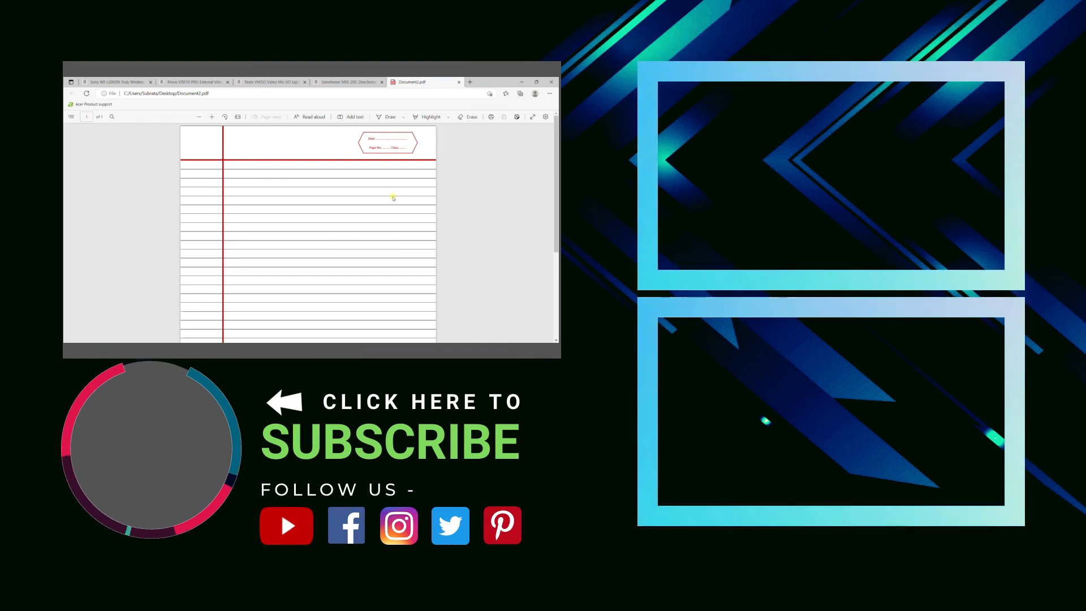